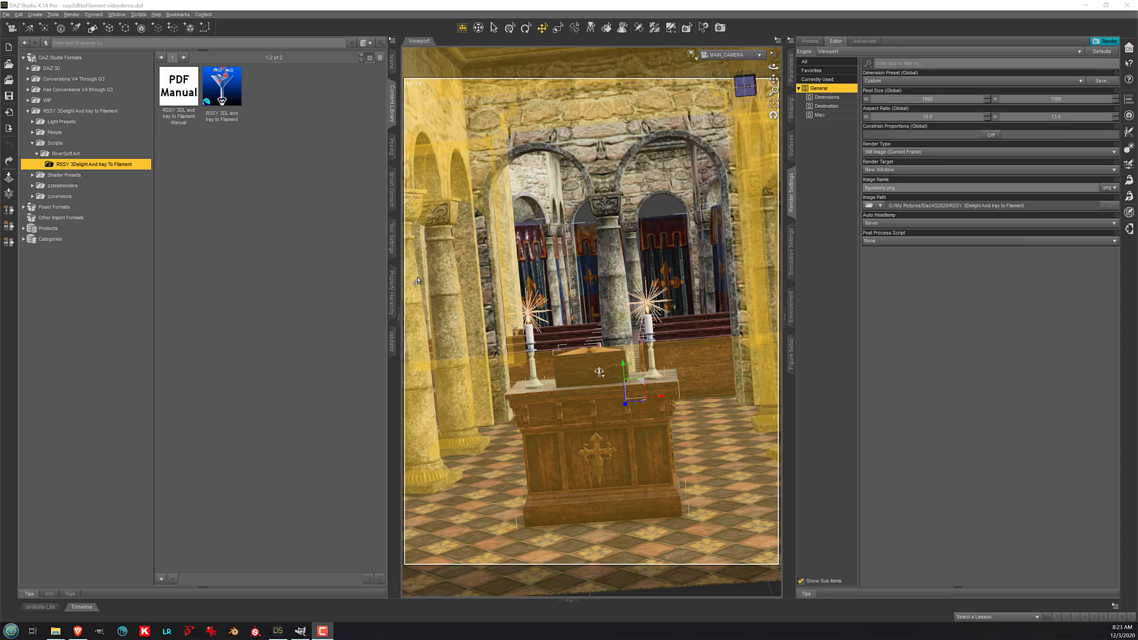
Step: Run the RSSY 3DL and Iray to Filament script from the RiverSoft Art scripts folder of the content library
click(392, 70)
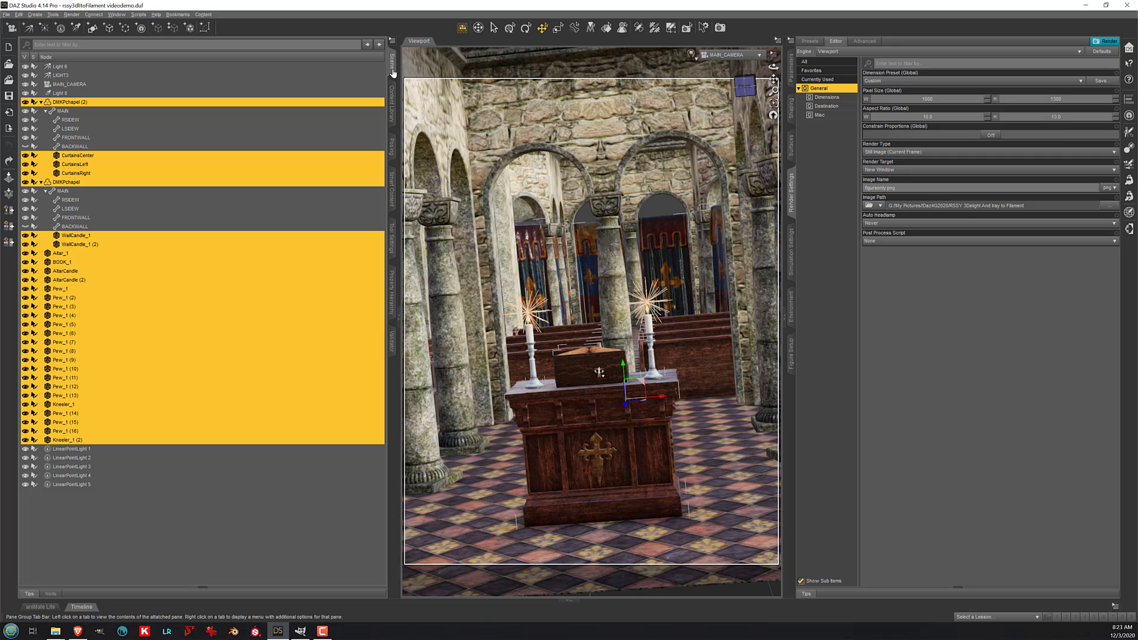
click(392, 103)
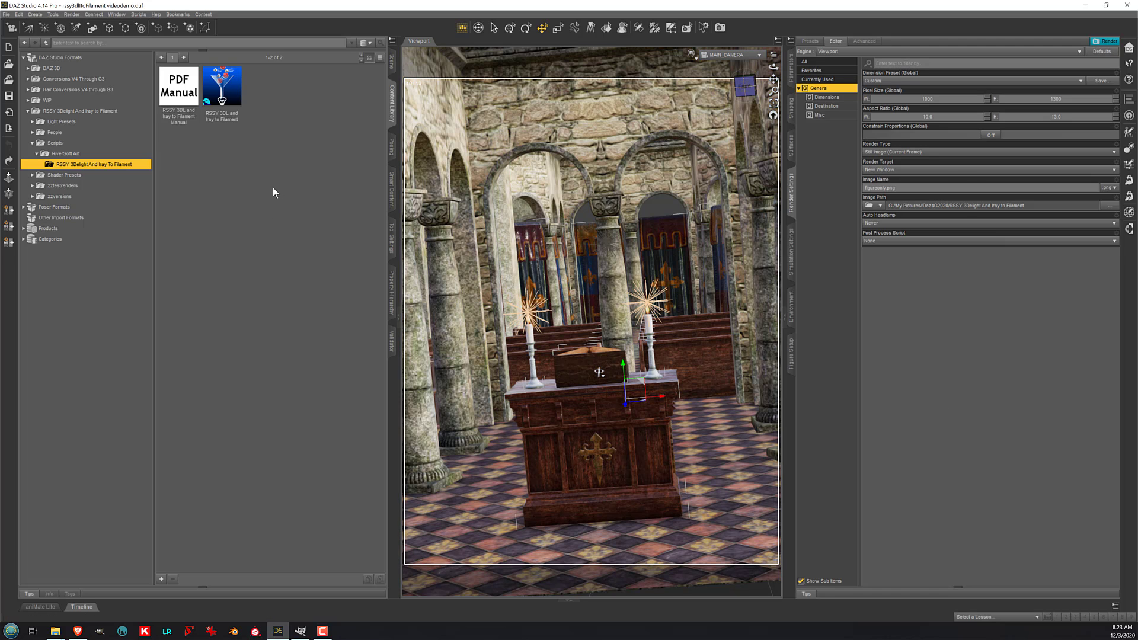
click(123, 156)
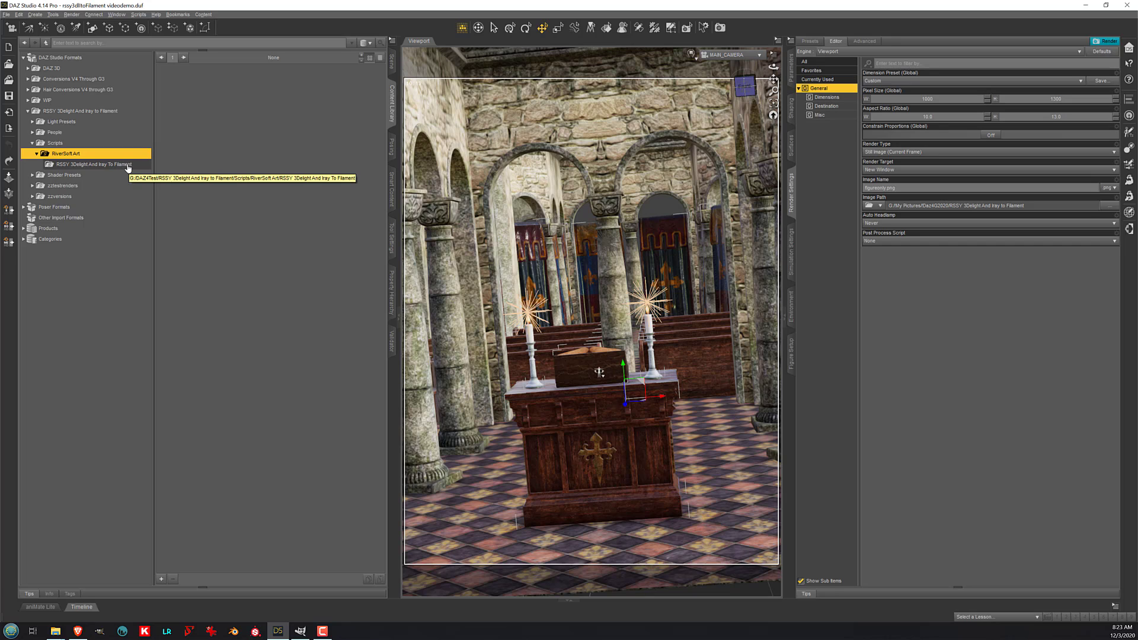
click(128, 167)
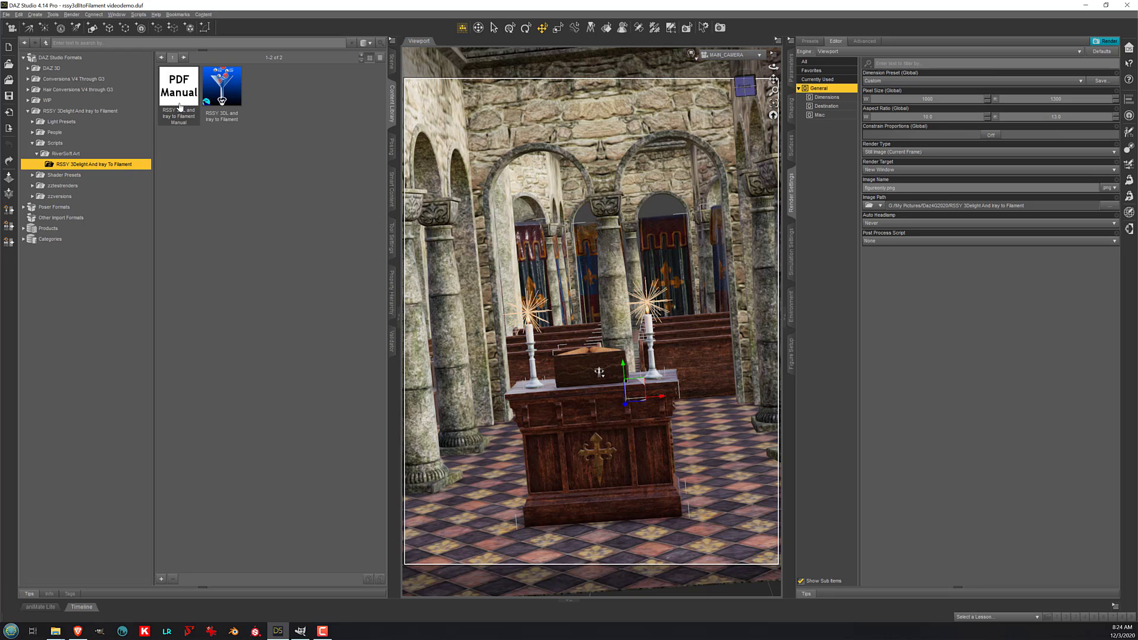
mouse_move(224, 107)
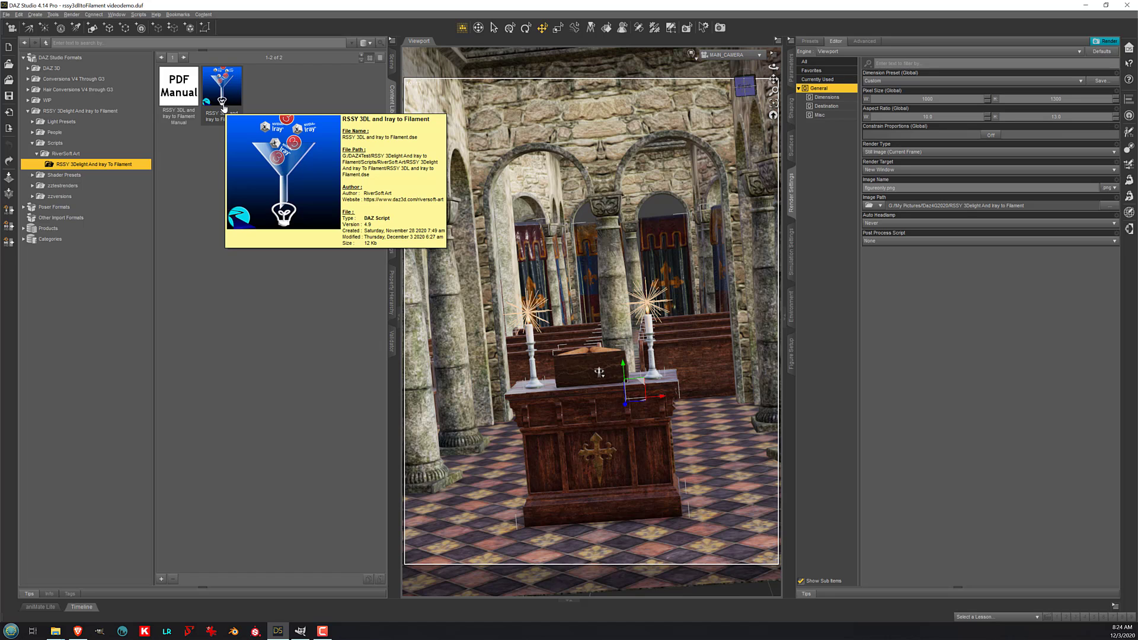
double_click(224, 107)
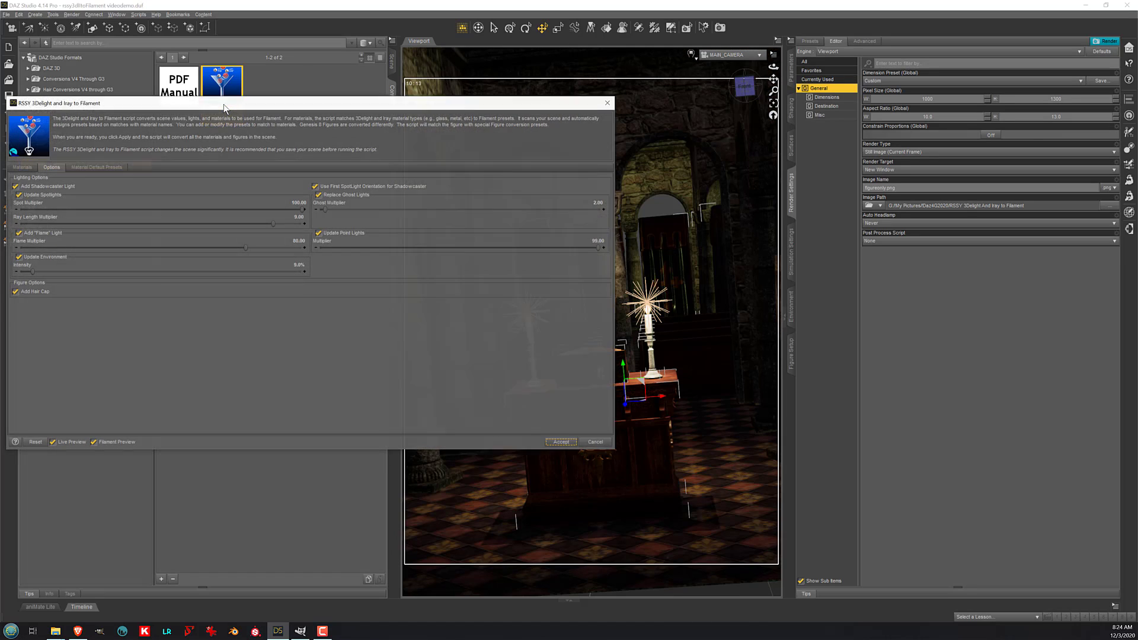
Step: Scan the scene for materials, find their Filament conversion presets and enable Overwrite Matches
drag(293, 98, 527, 95)
click(257, 164)
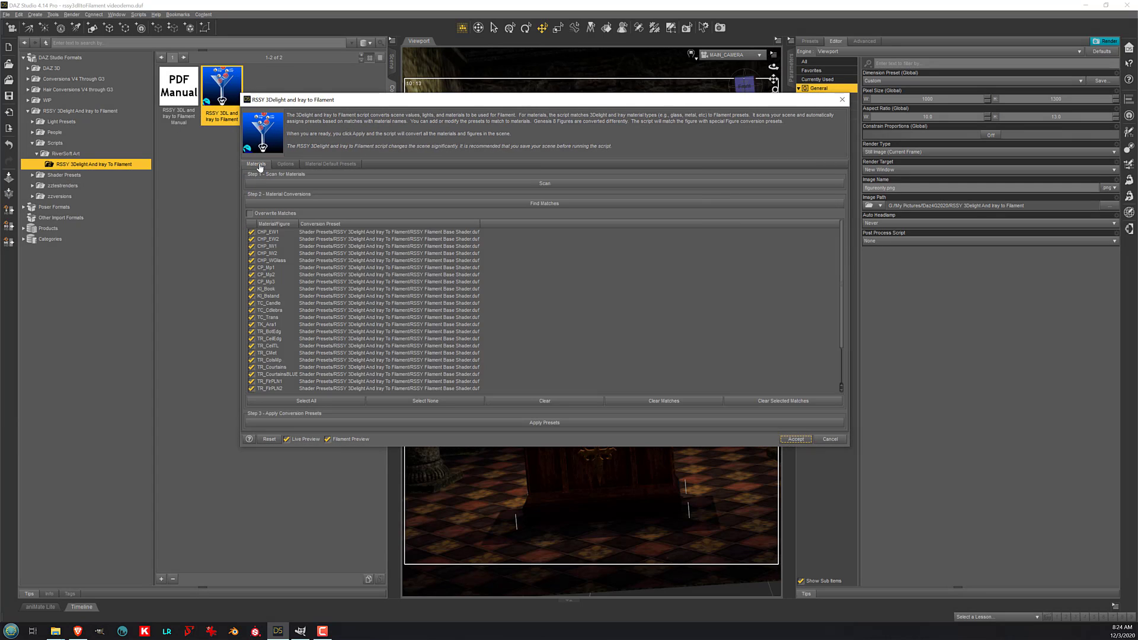
click(391, 184)
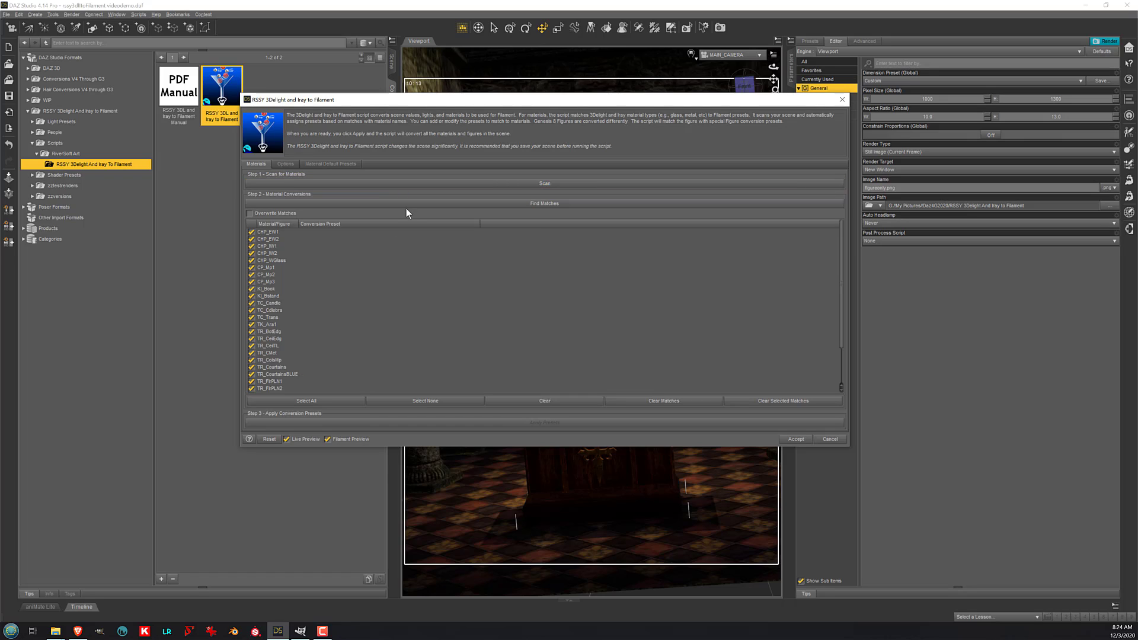
click(406, 205)
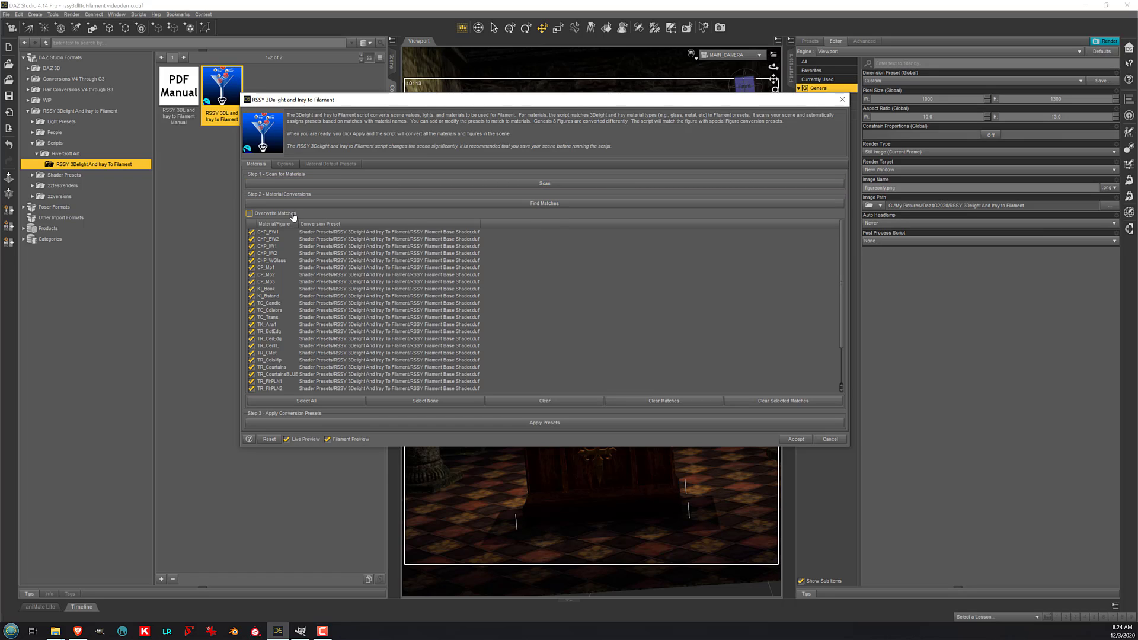
click(293, 215)
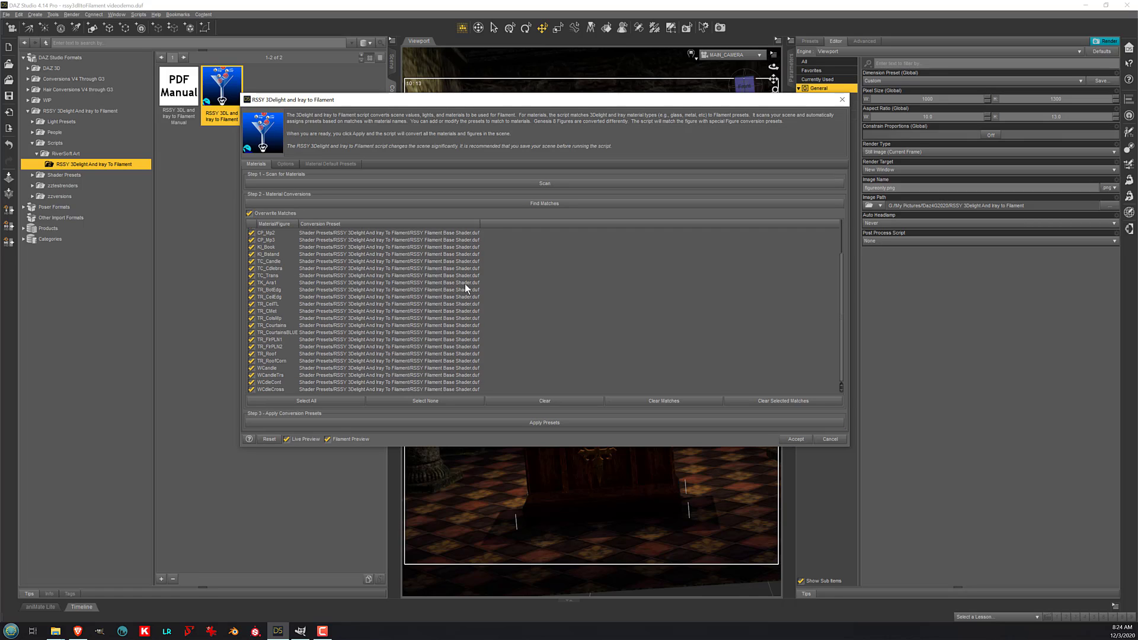
key(Tab)
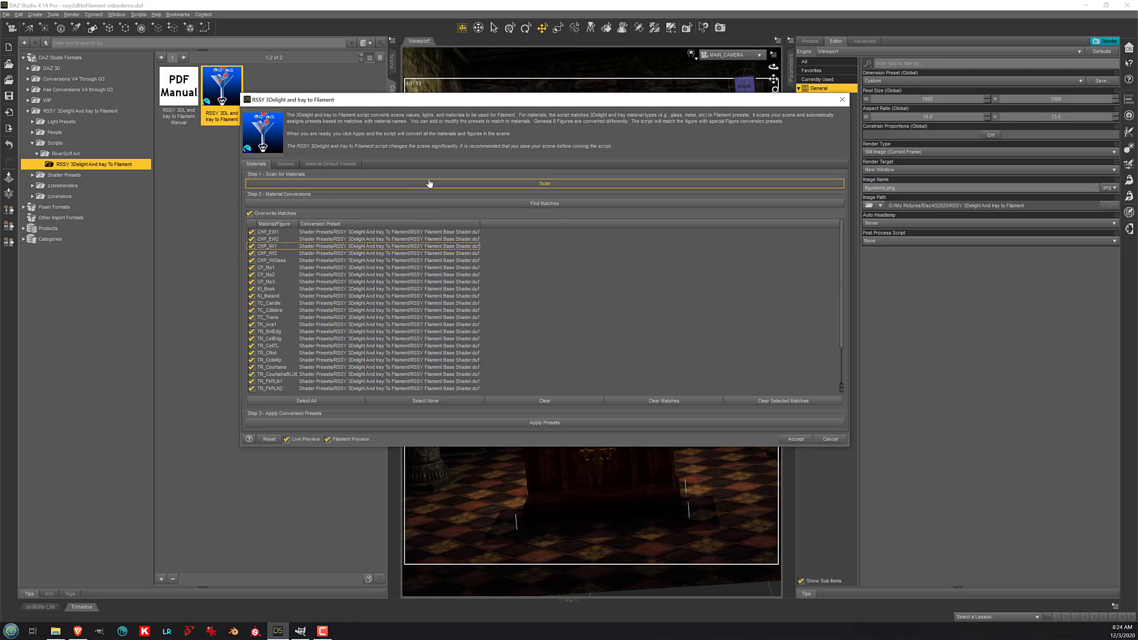
Step: Show the script's lighting and figure options, and reposition and narrow the dialog to uncover the altar in the viewport
click(285, 164)
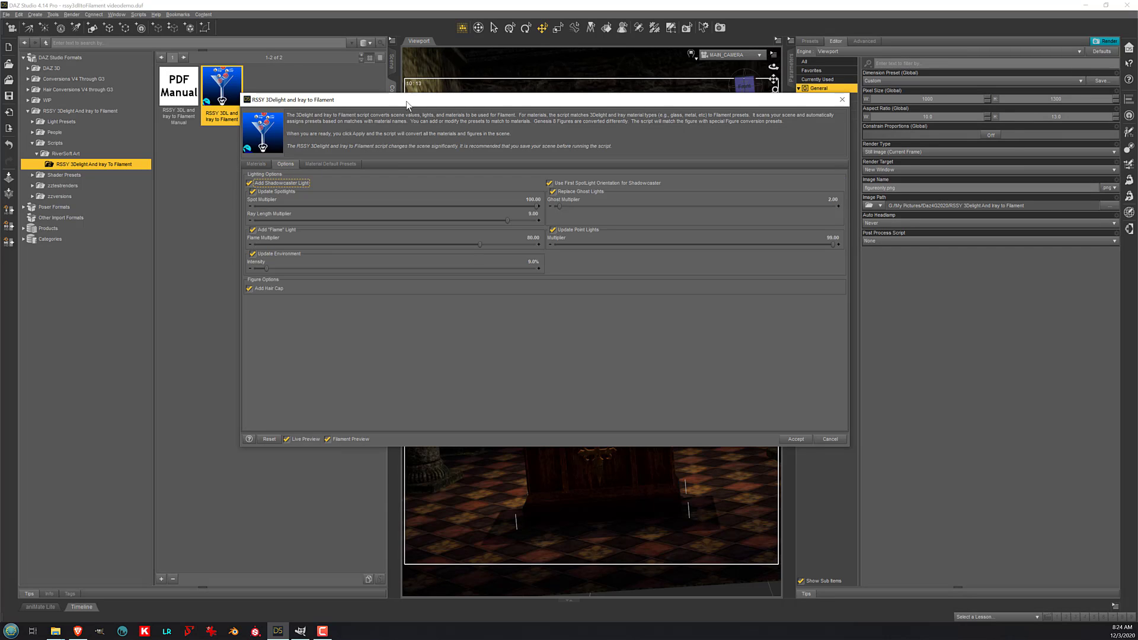
drag(407, 101, 210, 103)
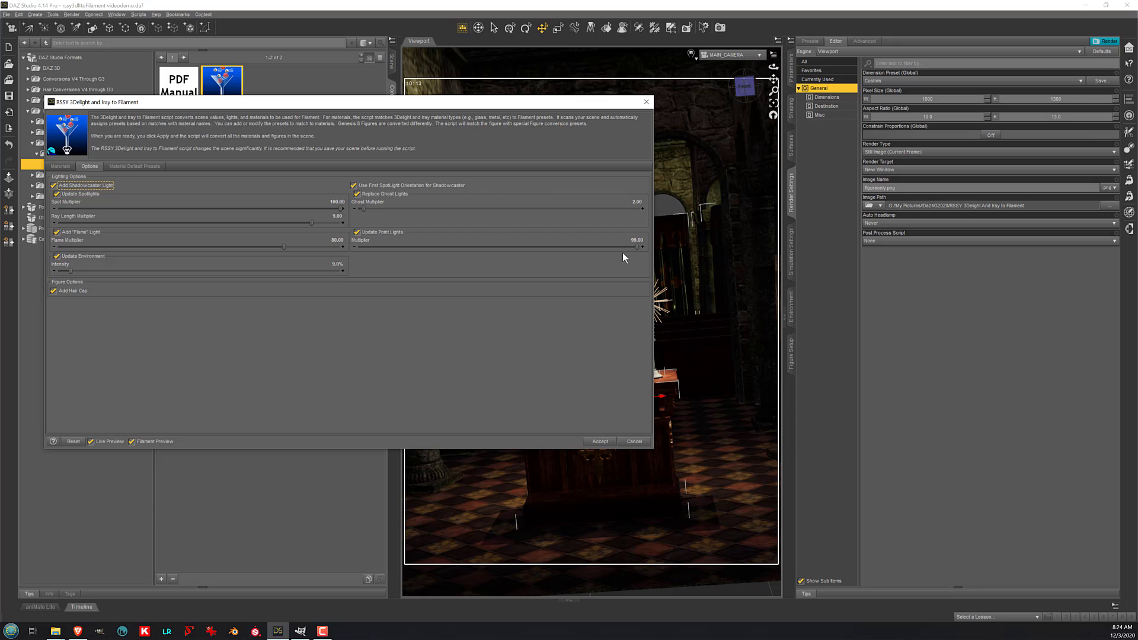
drag(653, 269, 475, 273)
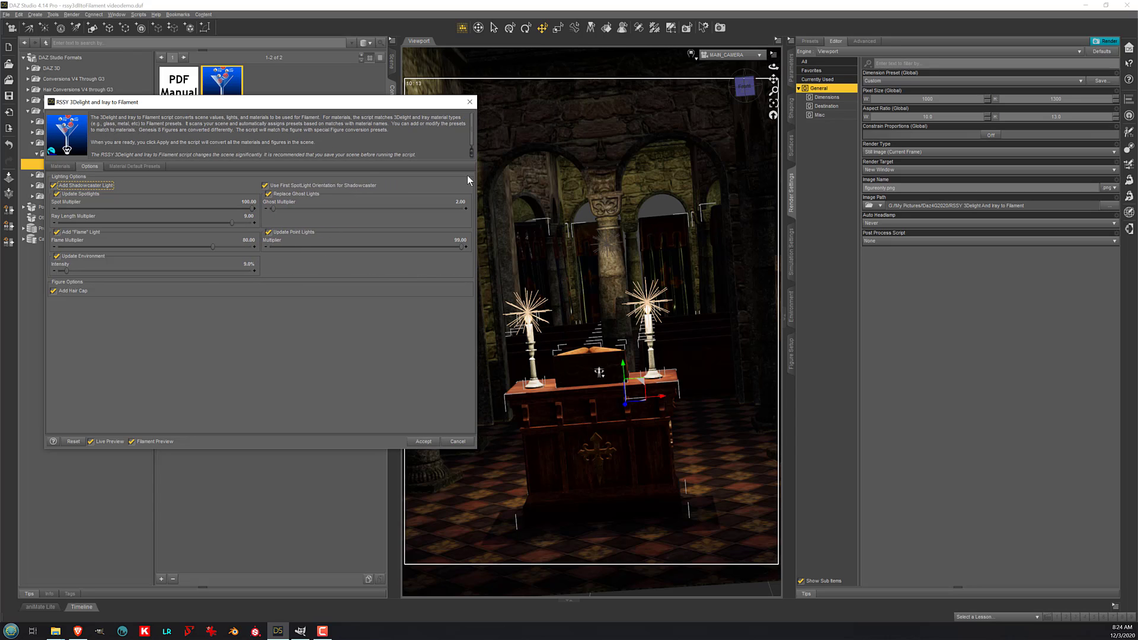
drag(475, 177, 463, 176)
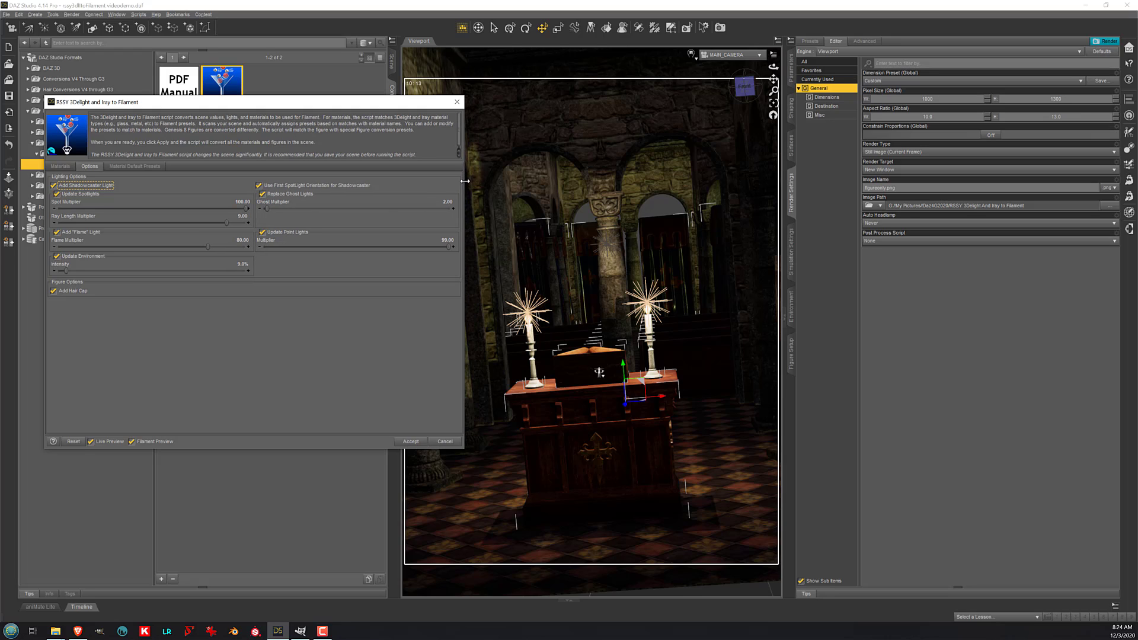
Step: Raise the point light multiplier to 100 and the ray length multiplier to 10, keeping Add Shadowcaster Light enabled
click(83, 185)
click(89, 186)
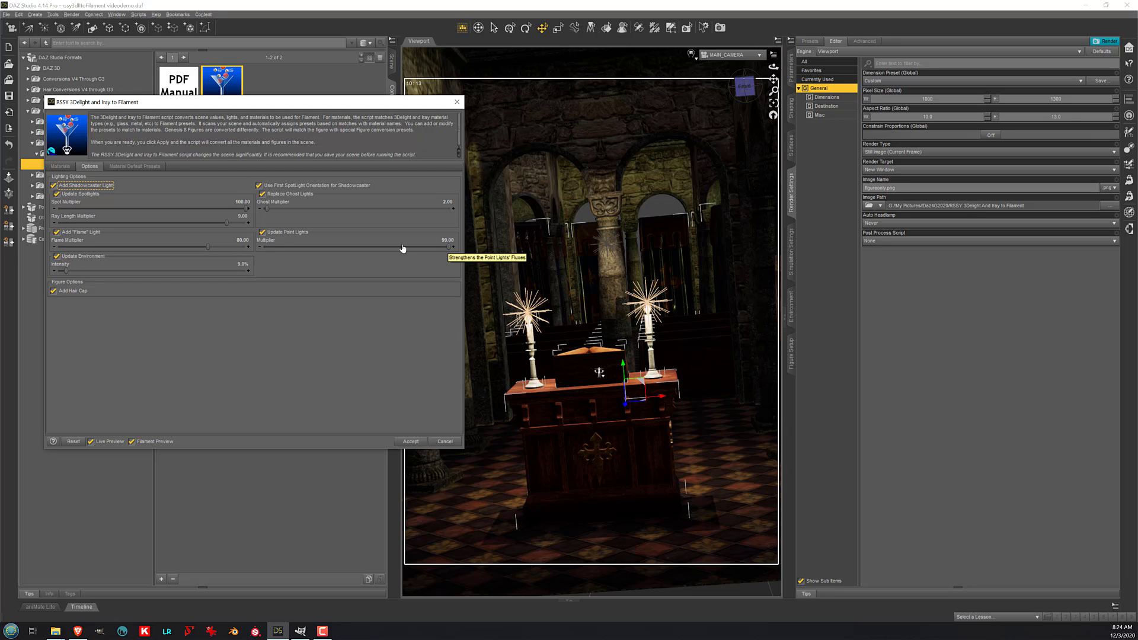
drag(445, 245, 210, 249)
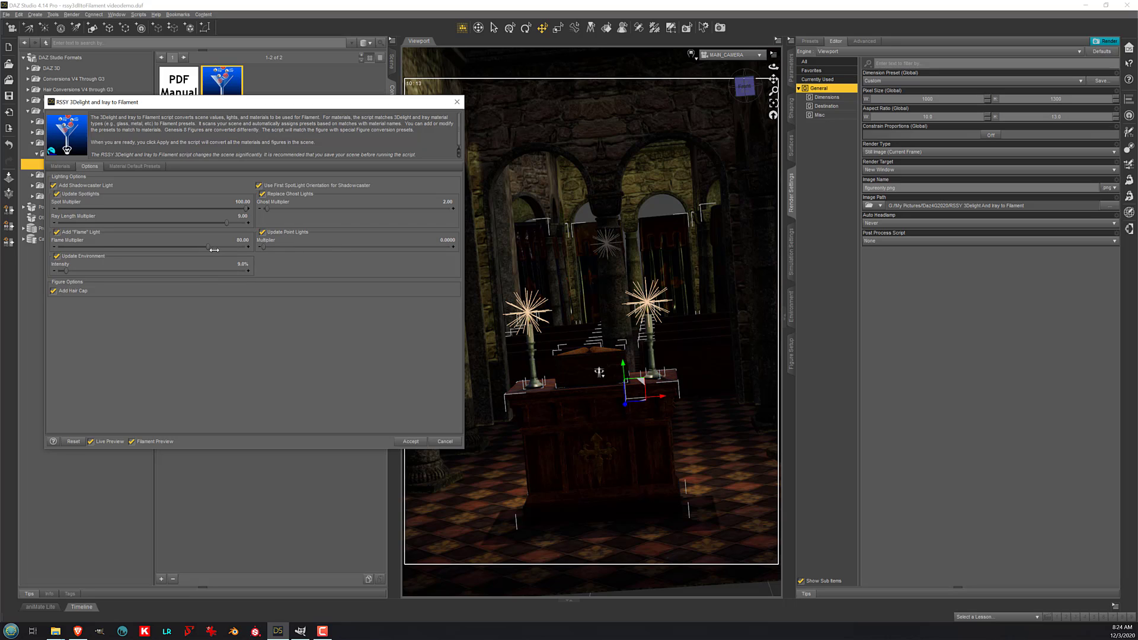
drag(304, 252, 466, 255)
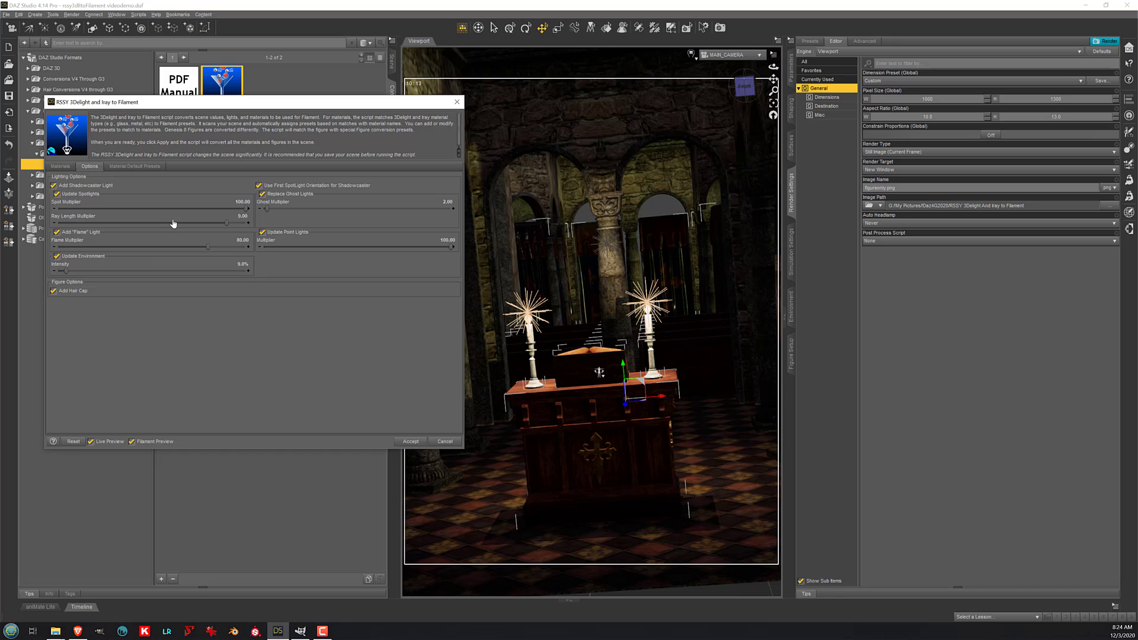
drag(241, 209, 261, 234)
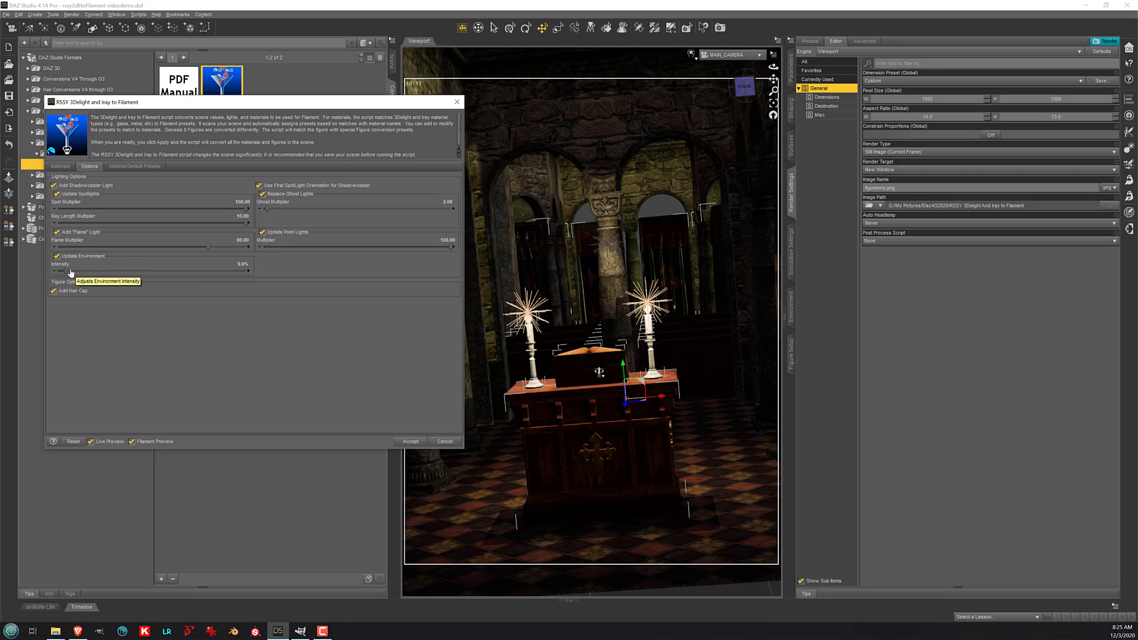
Step: Try a slightly higher environment intensity, and set it to 9%
mouse_move(66, 271)
mouse_down()
mouse_move(215, 285)
mouse_move(69, 282)
mouse_up()
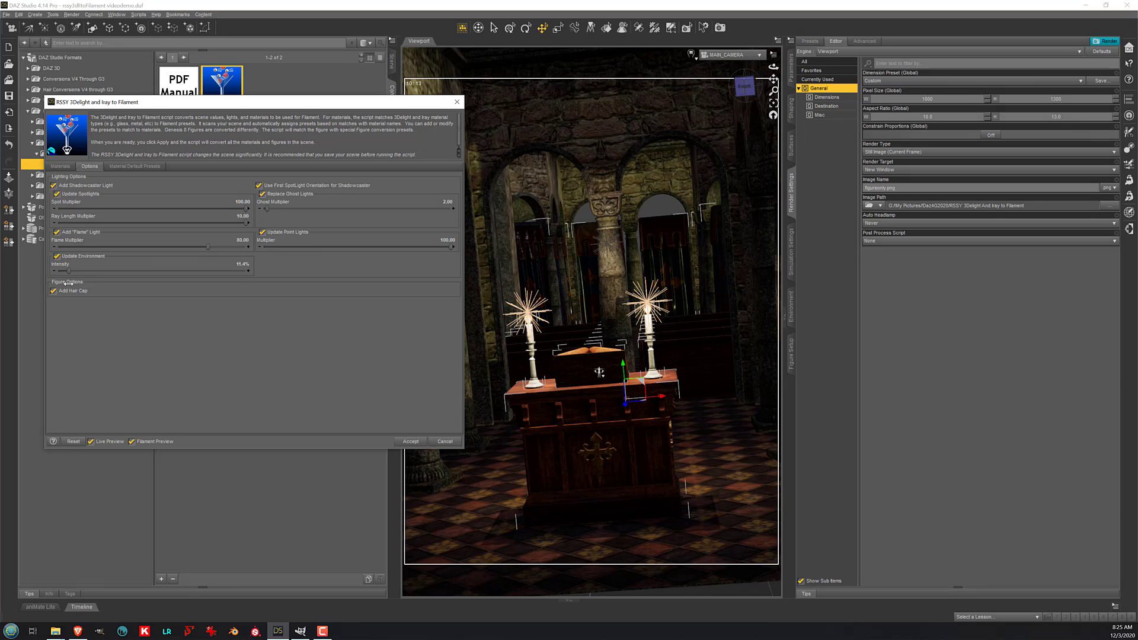
click(245, 264)
text(9)
click(84, 297)
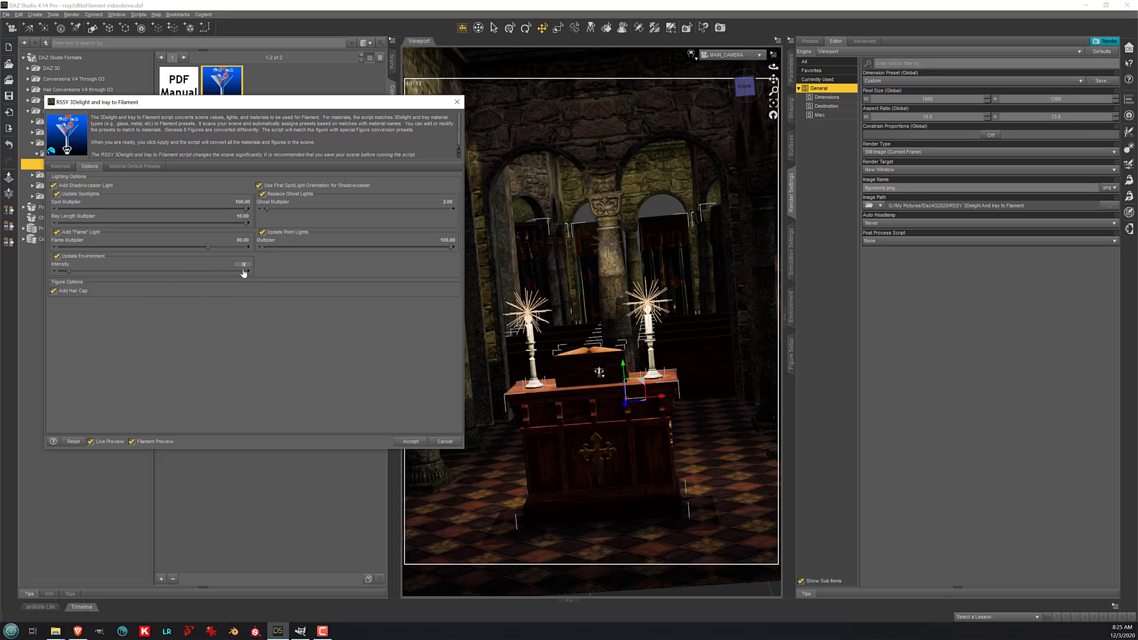
Step: Toggle the Add Hair Cap option, leave it enabled and accept the Filament conversion
click(117, 296)
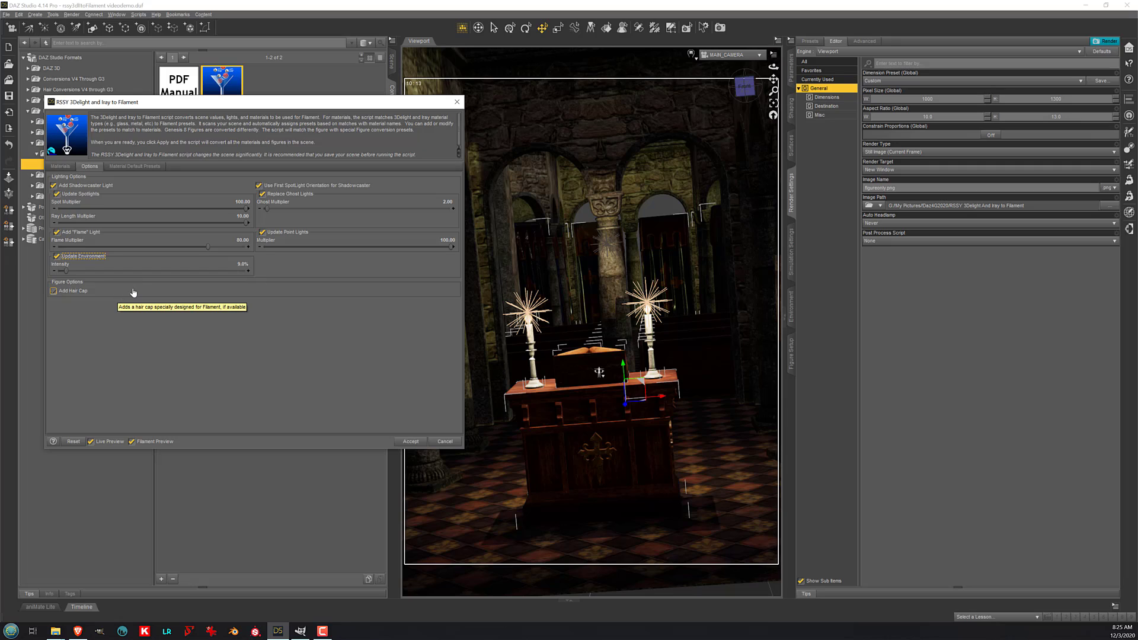
click(134, 290)
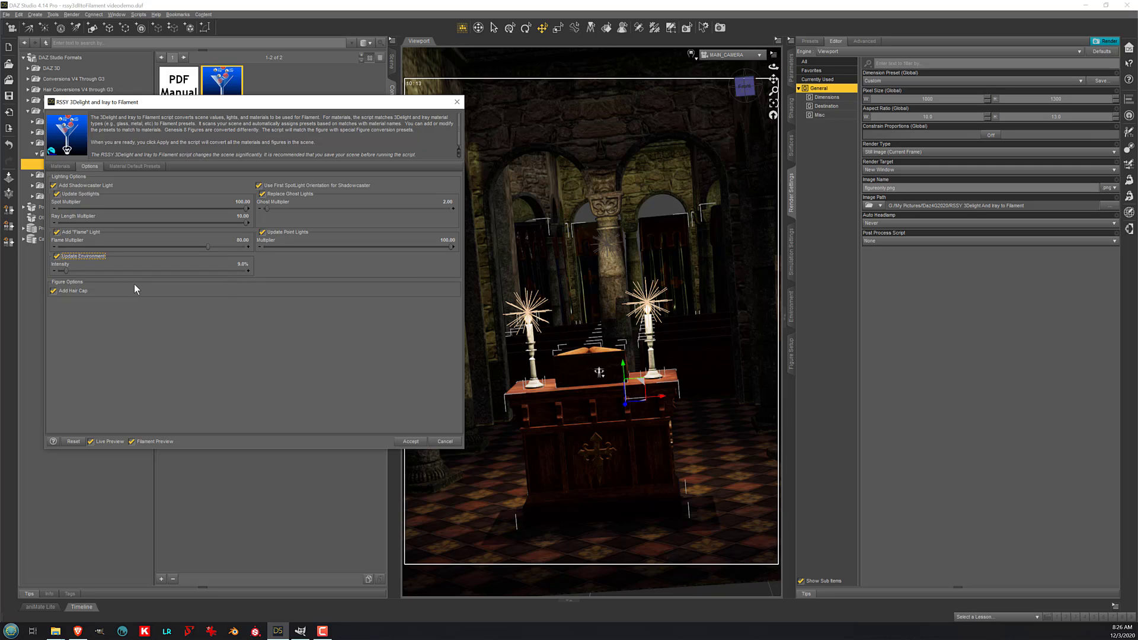
click(93, 291)
click(93, 291)
click(409, 443)
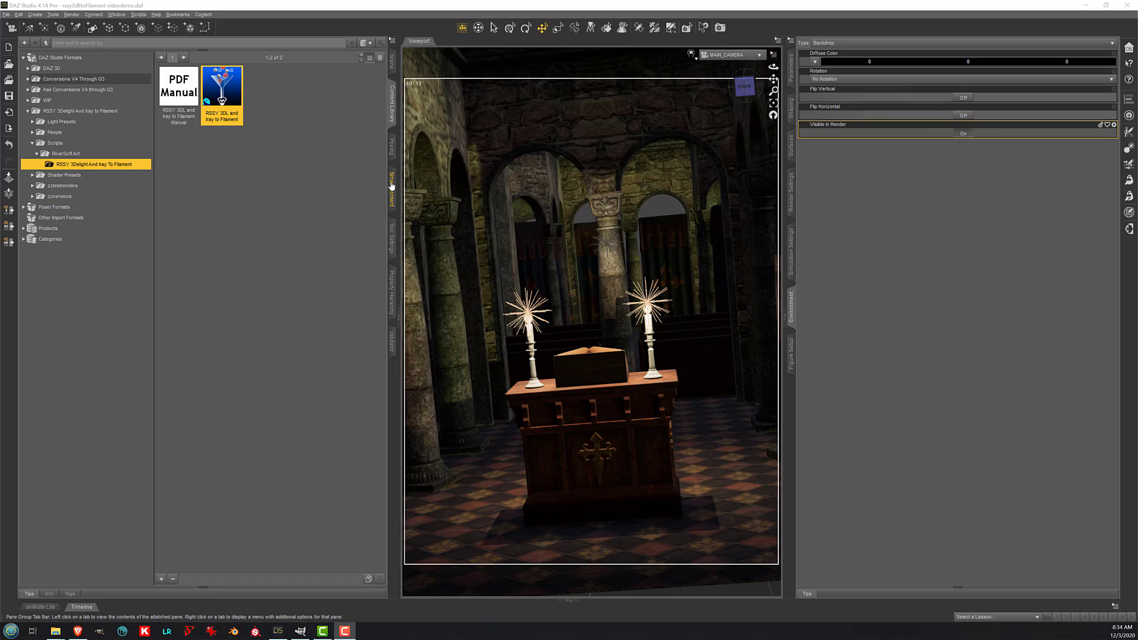
Step: Load the DTSol-NightTimeG preset from the Iray render settings in Smart Content
click(391, 186)
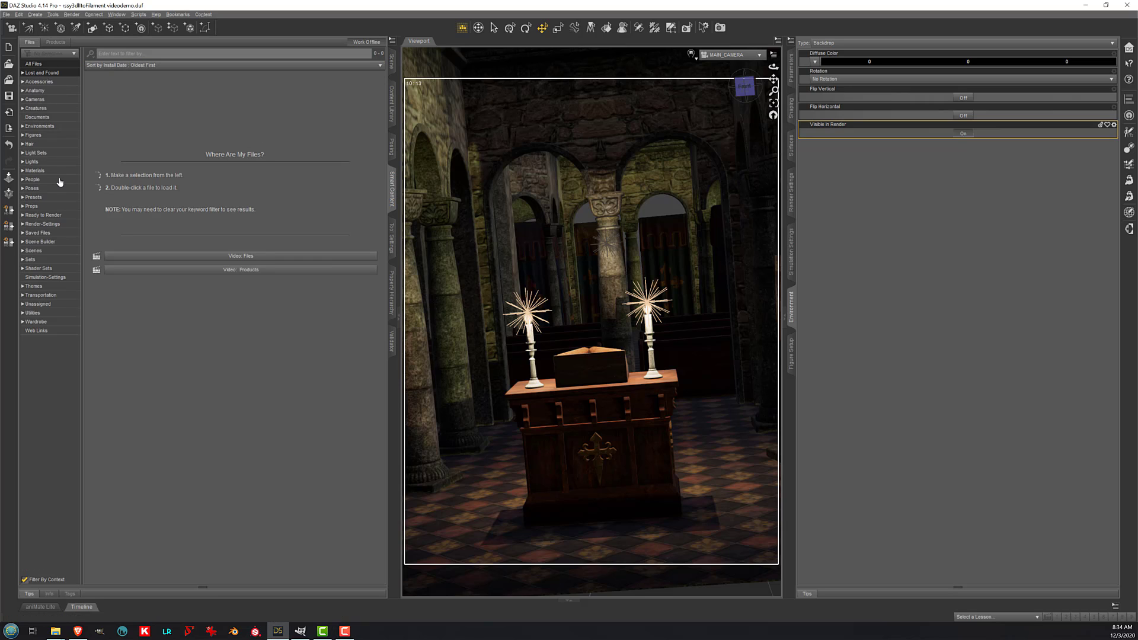
click(61, 216)
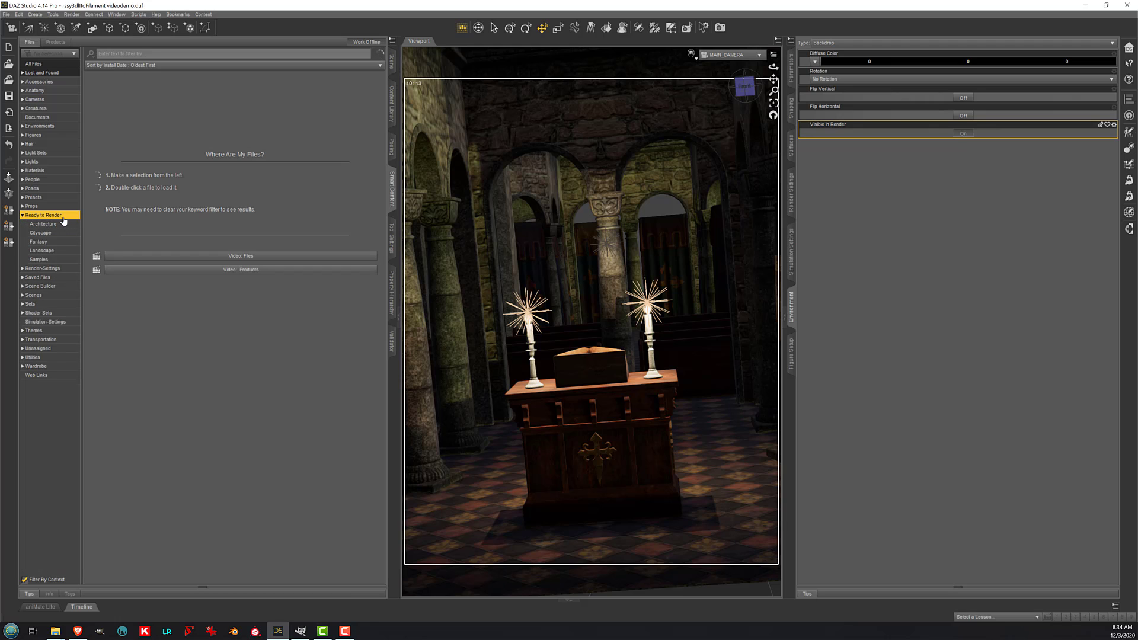
click(61, 216)
click(60, 224)
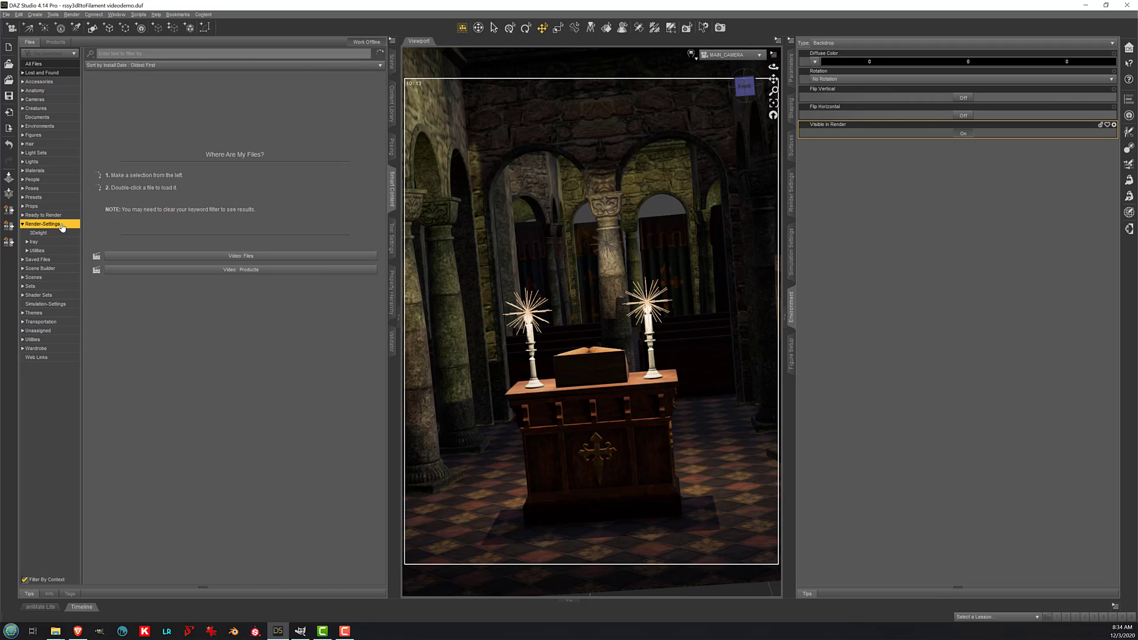
click(58, 242)
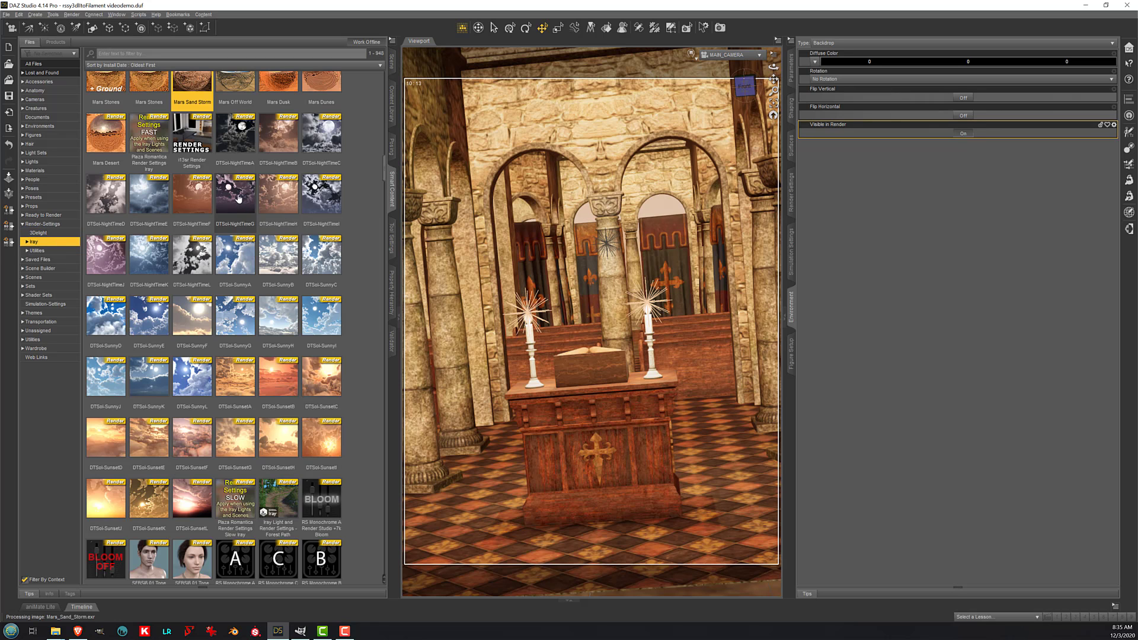
mouse_move(238, 198)
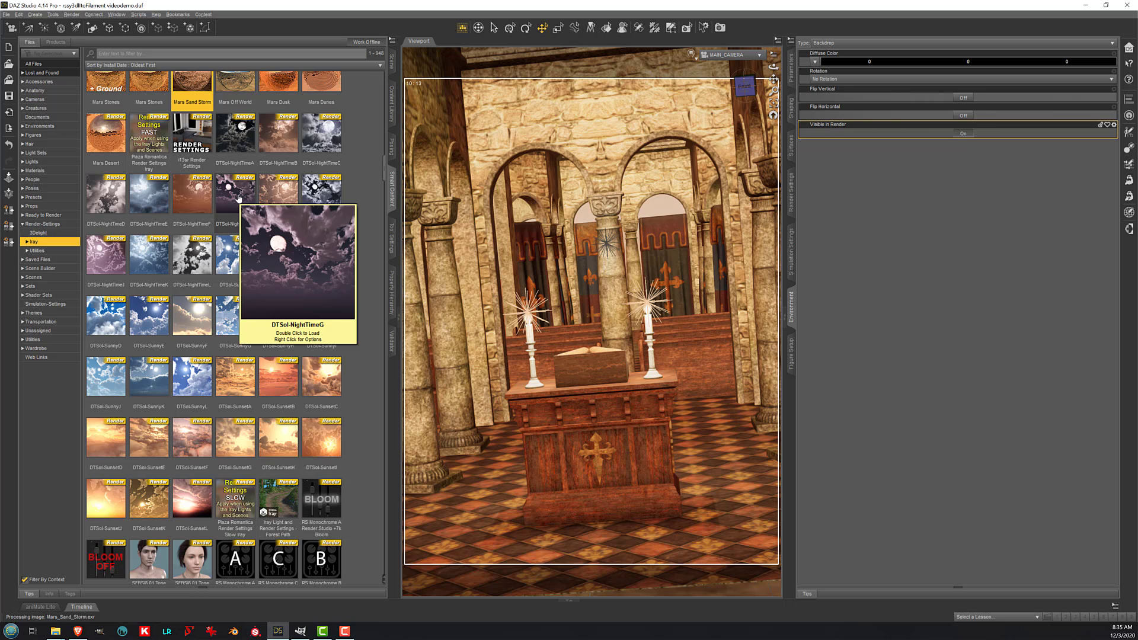
double_click(238, 198)
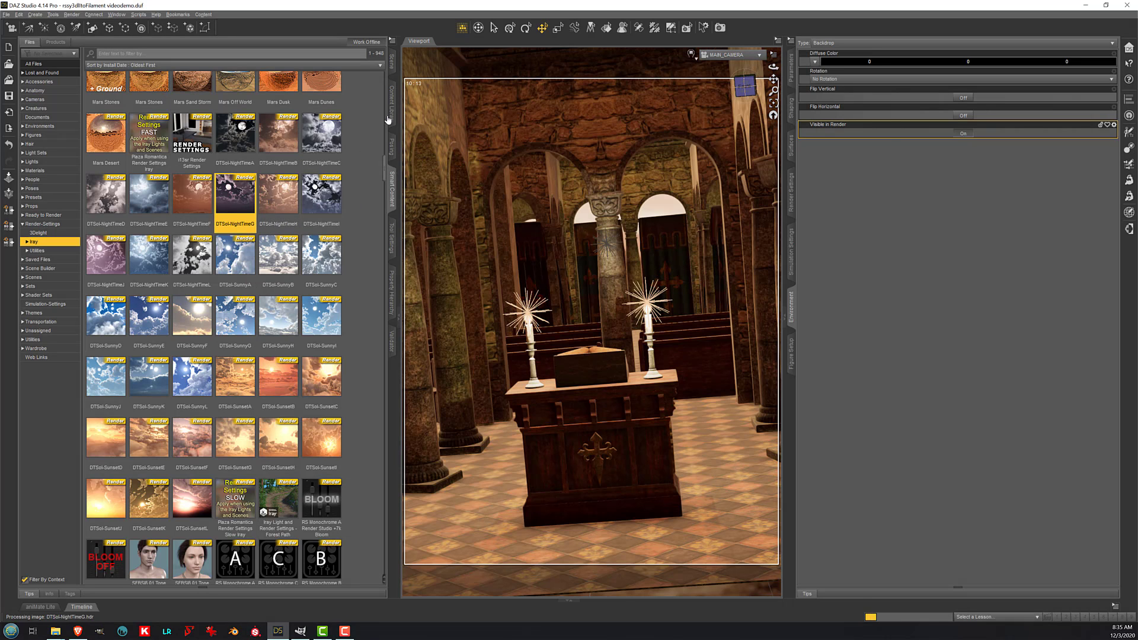
Step: Rerun the RSSY 3DL and Iray to Filament script and disable its flame light, spotlight, first-spotlight orientation, ghost light and point light options
click(391, 113)
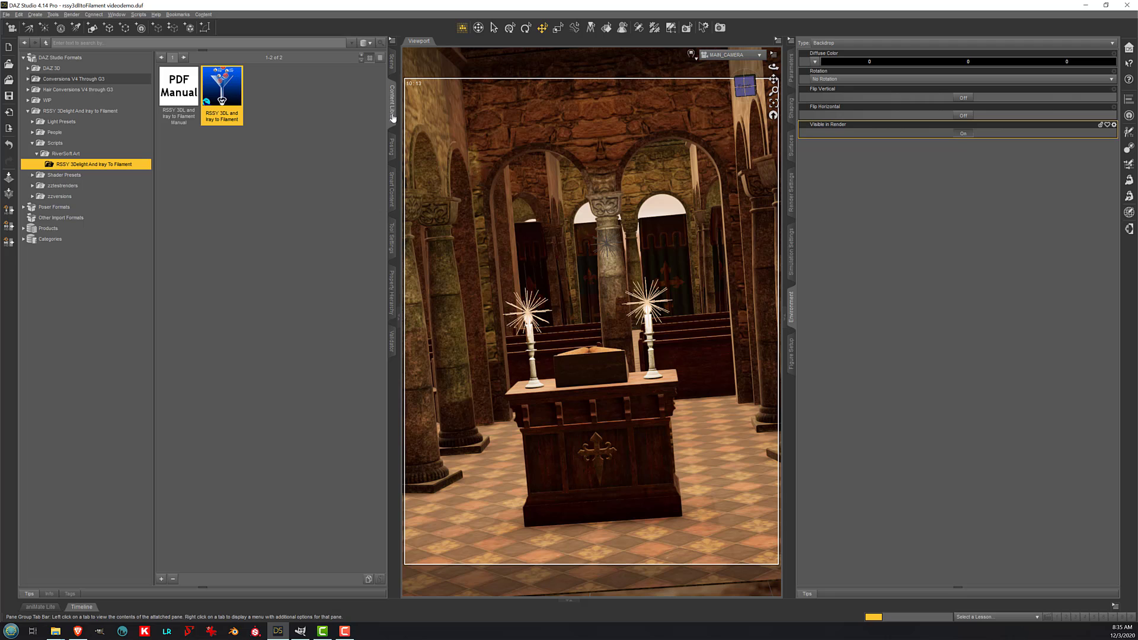
double_click(223, 99)
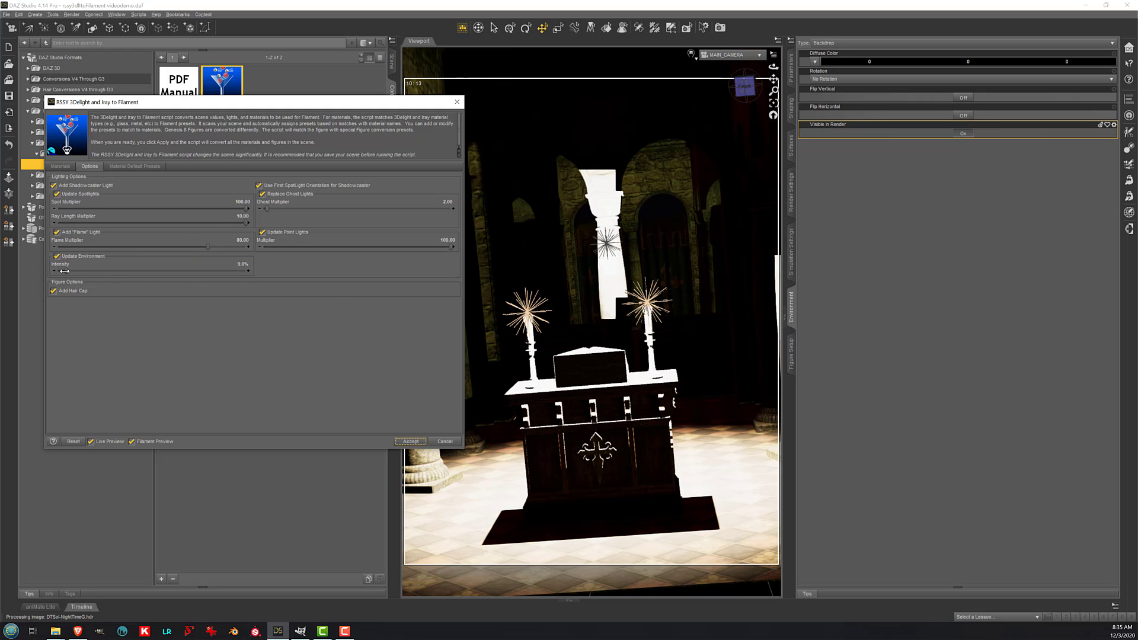
click(57, 232)
click(57, 195)
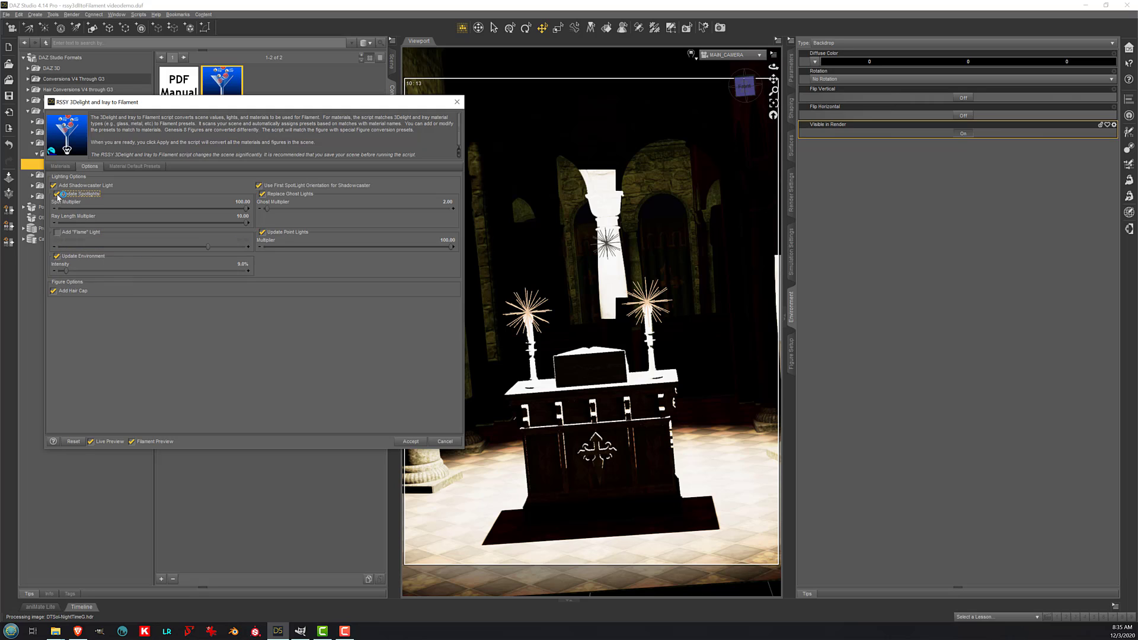
click(259, 186)
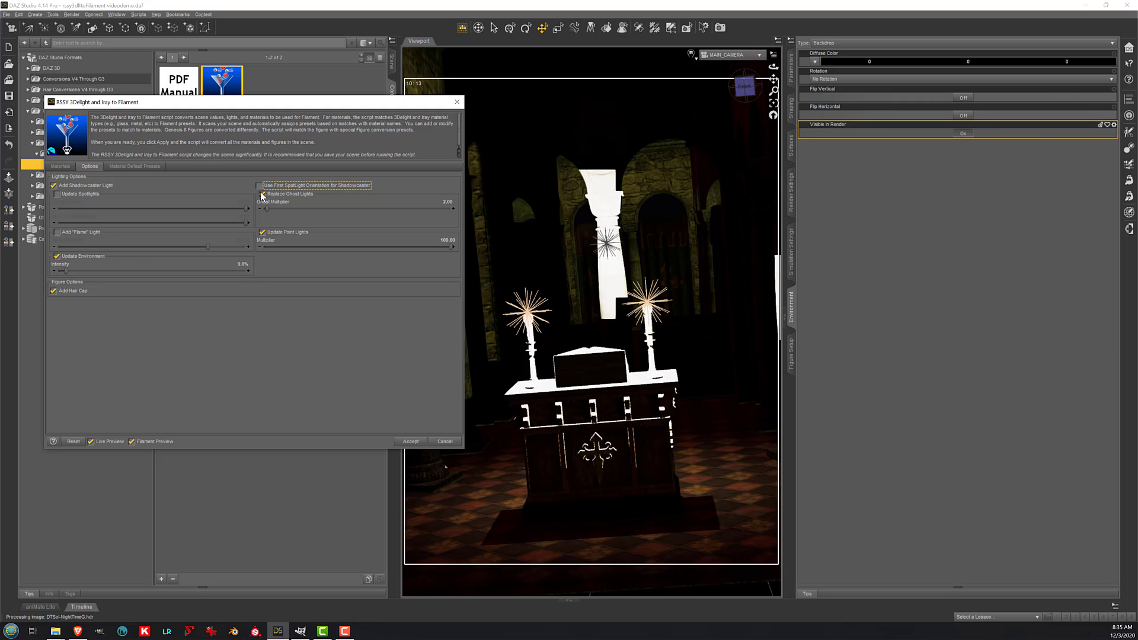
click(262, 194)
click(262, 232)
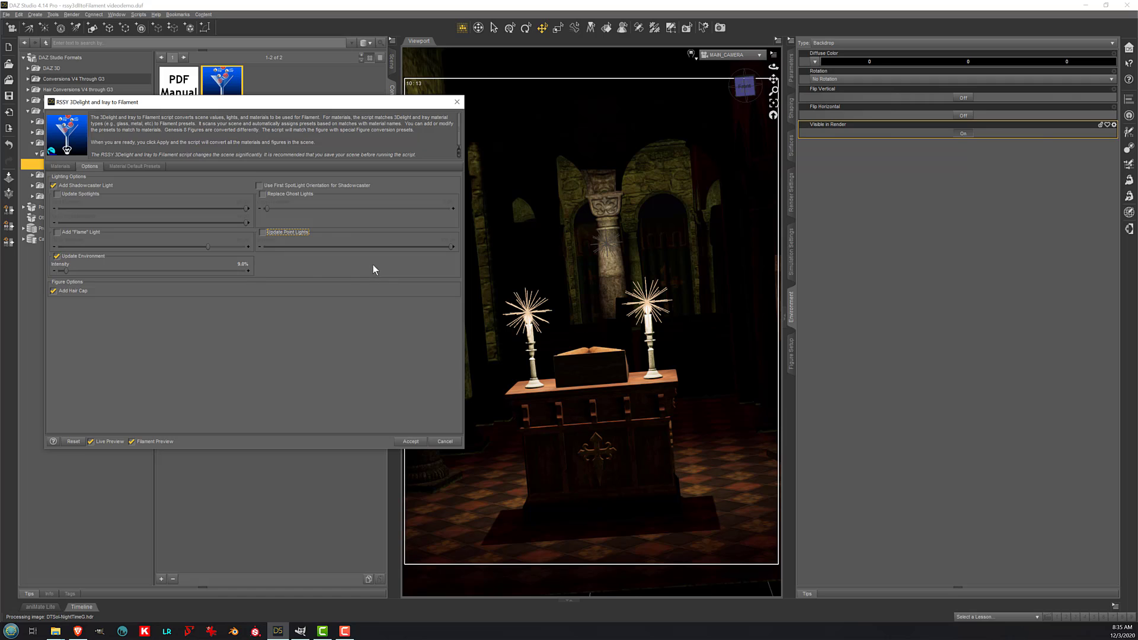
Step: Set the environment intensity to 28% and review the material conversion list and its Overwrite Matches option
mouse_move(64, 270)
mouse_down()
mouse_move(189, 272)
mouse_move(84, 279)
mouse_up()
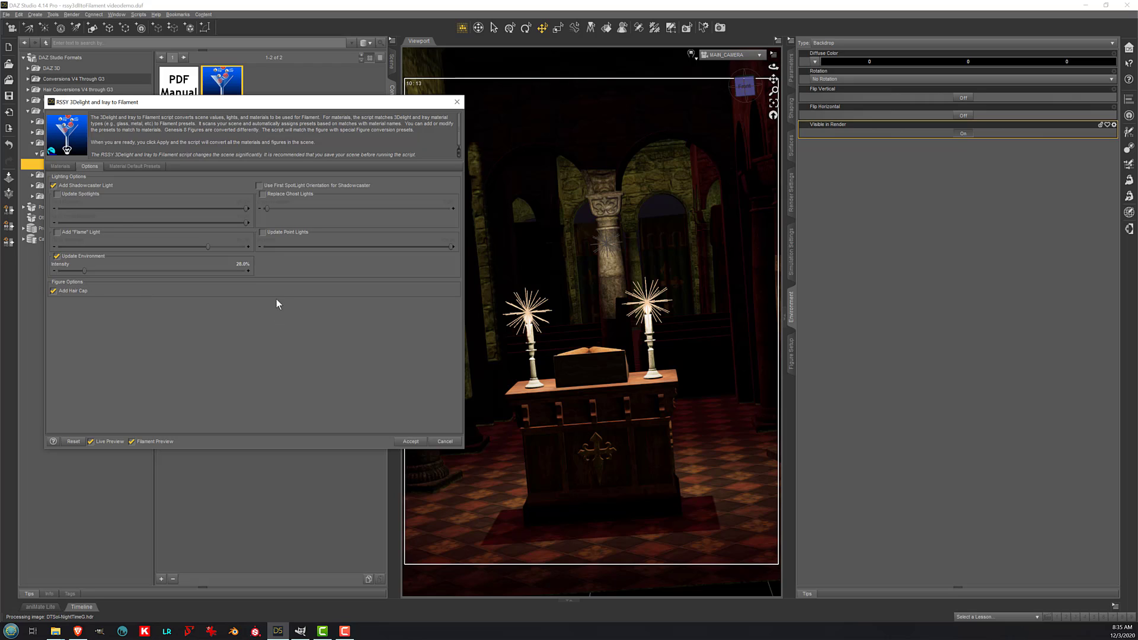
click(60, 166)
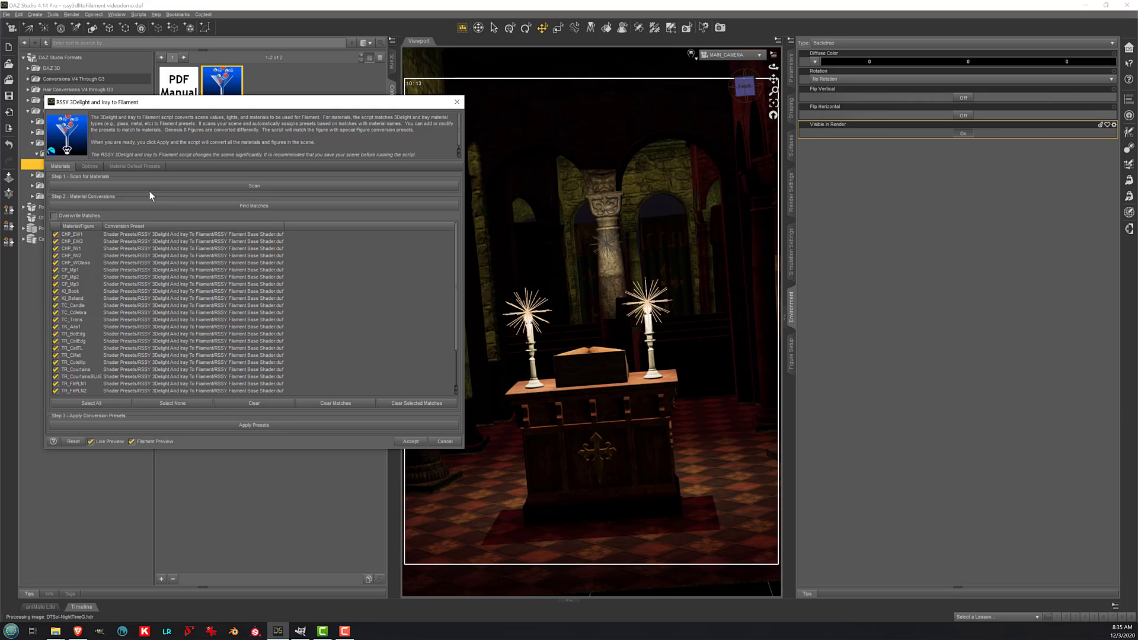
mouse_move(68, 220)
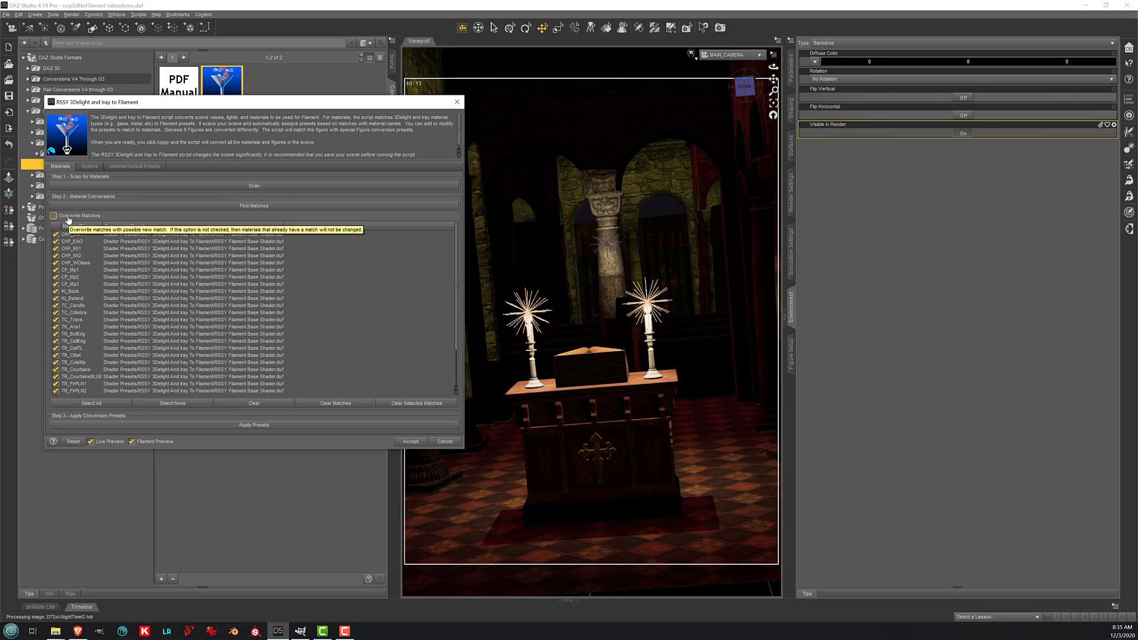
click(179, 187)
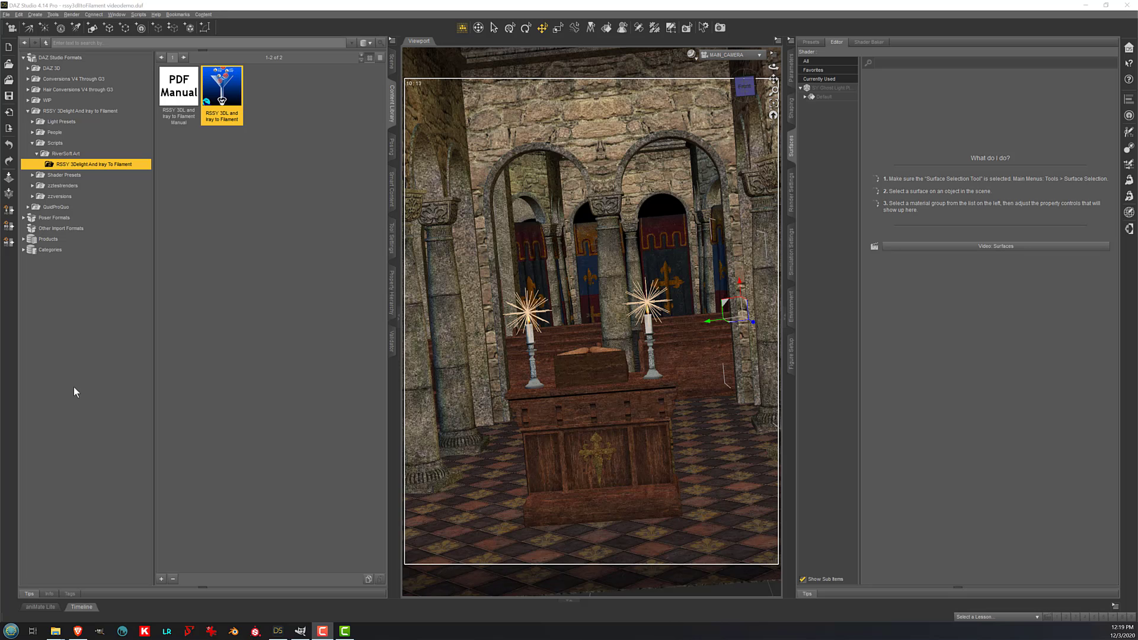
Step: Select the SY Ghost Light Plane and inspect the emission and luminance settings of its Default surface
click(392, 61)
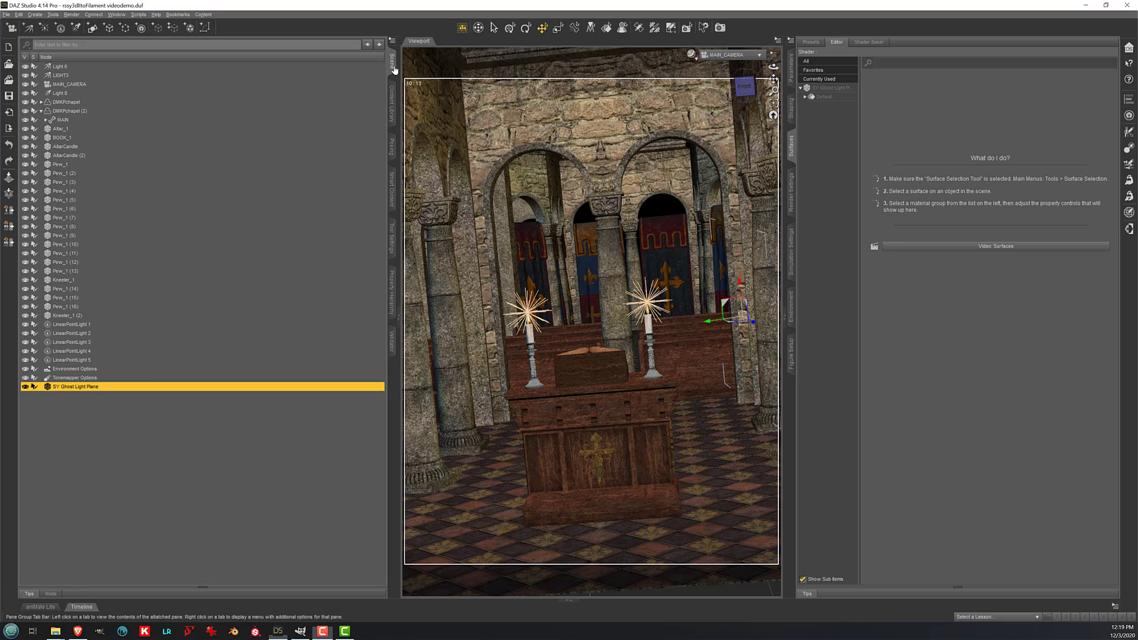
click(204, 385)
click(746, 269)
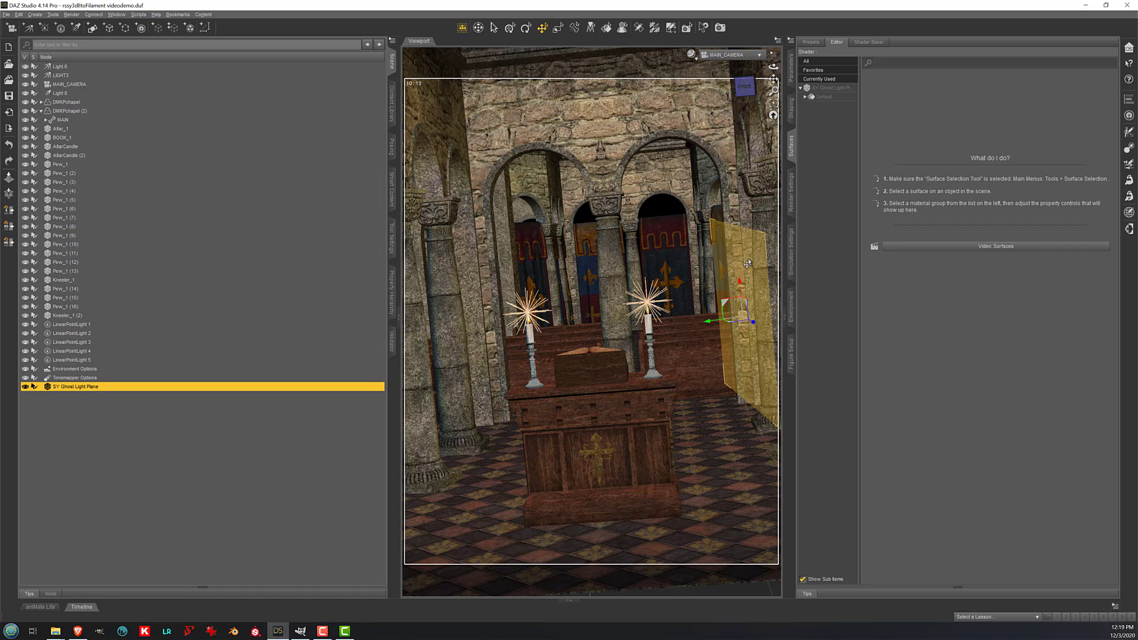
click(836, 97)
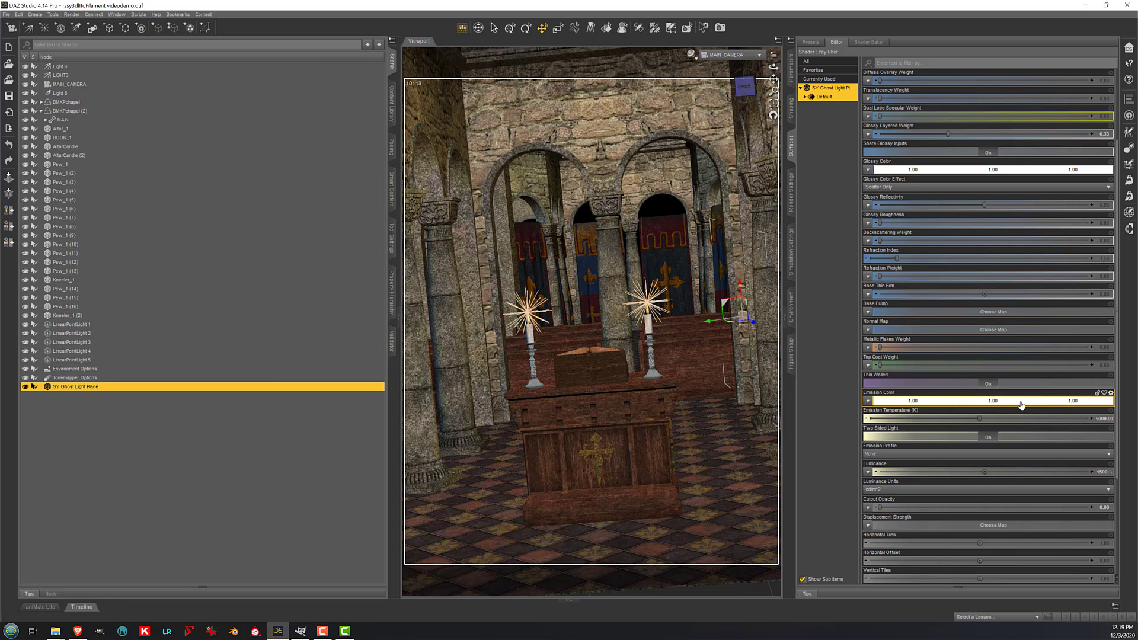
click(1098, 473)
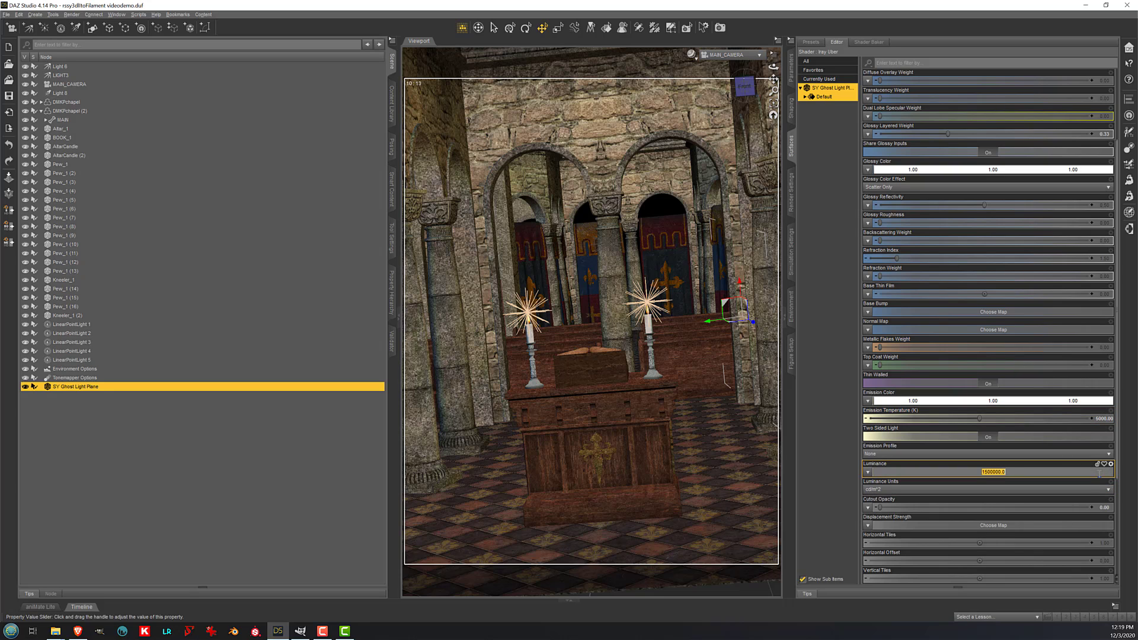
click(1019, 472)
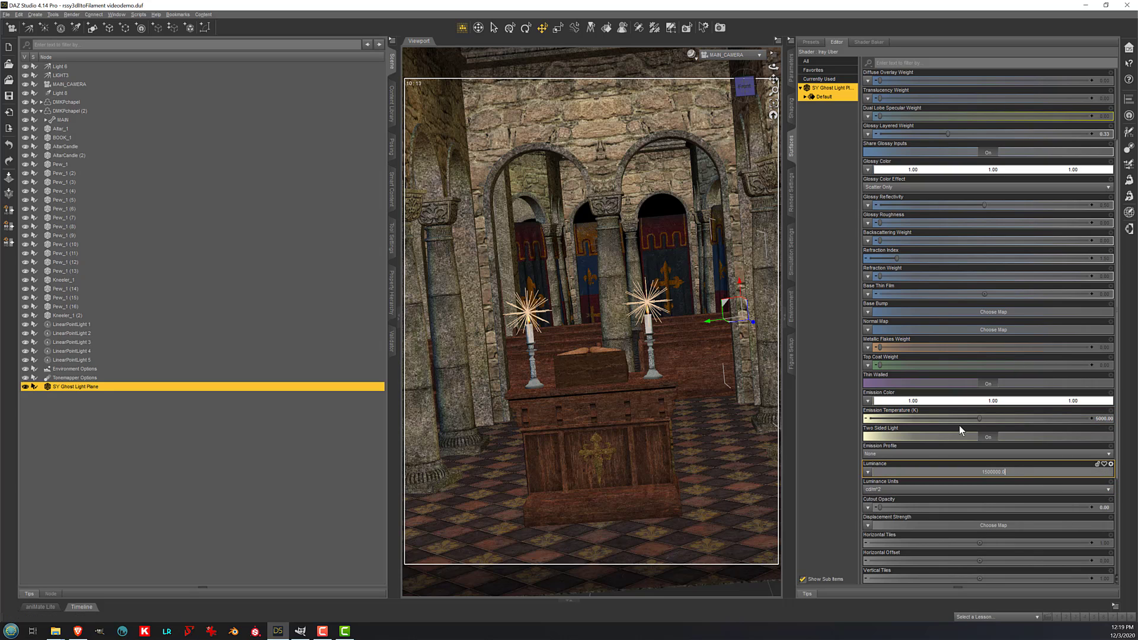
Step: Rerun the RSSY 3DL and Iray to Filament script, set the Ghost Multiplier to 0.5 for replacing ghost lights, and accept the conversion
click(392, 104)
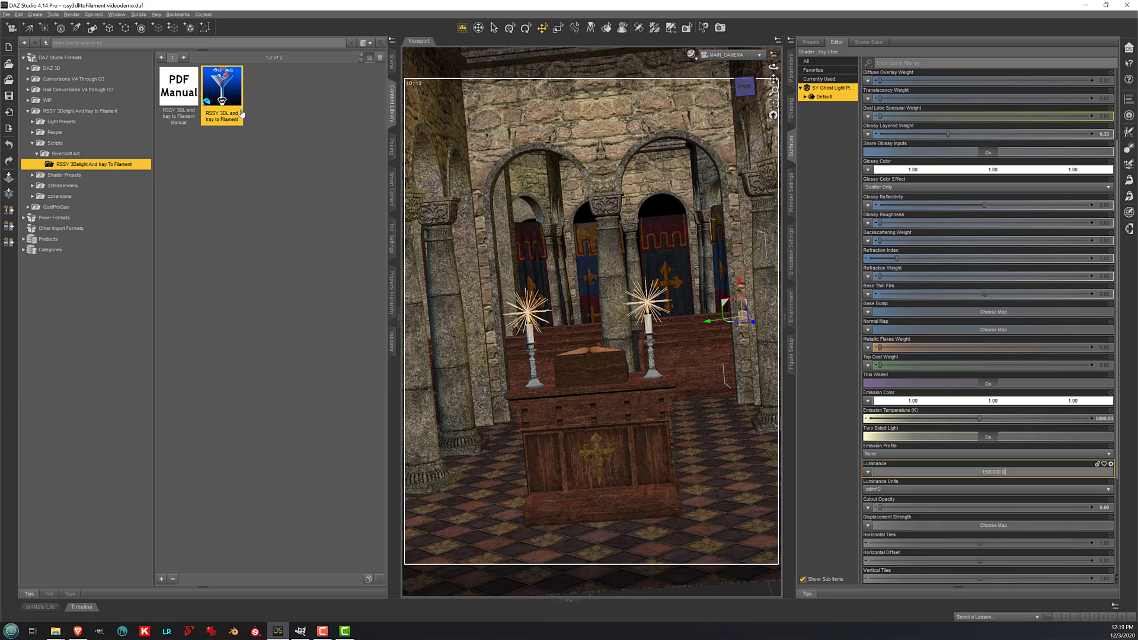
double_click(221, 90)
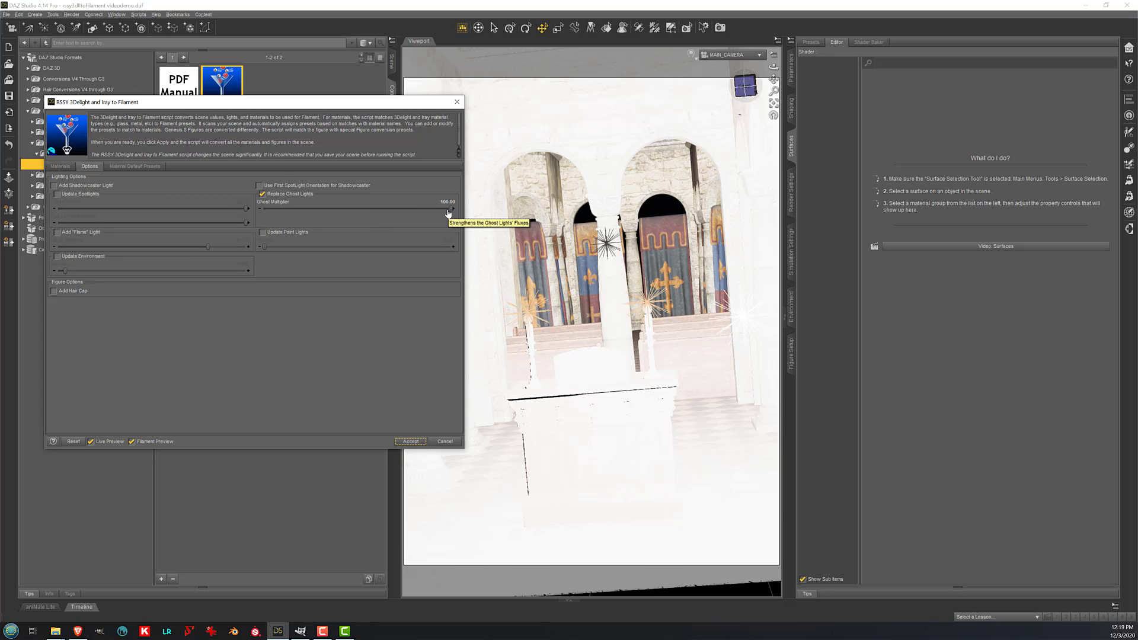
drag(448, 214, 265, 218)
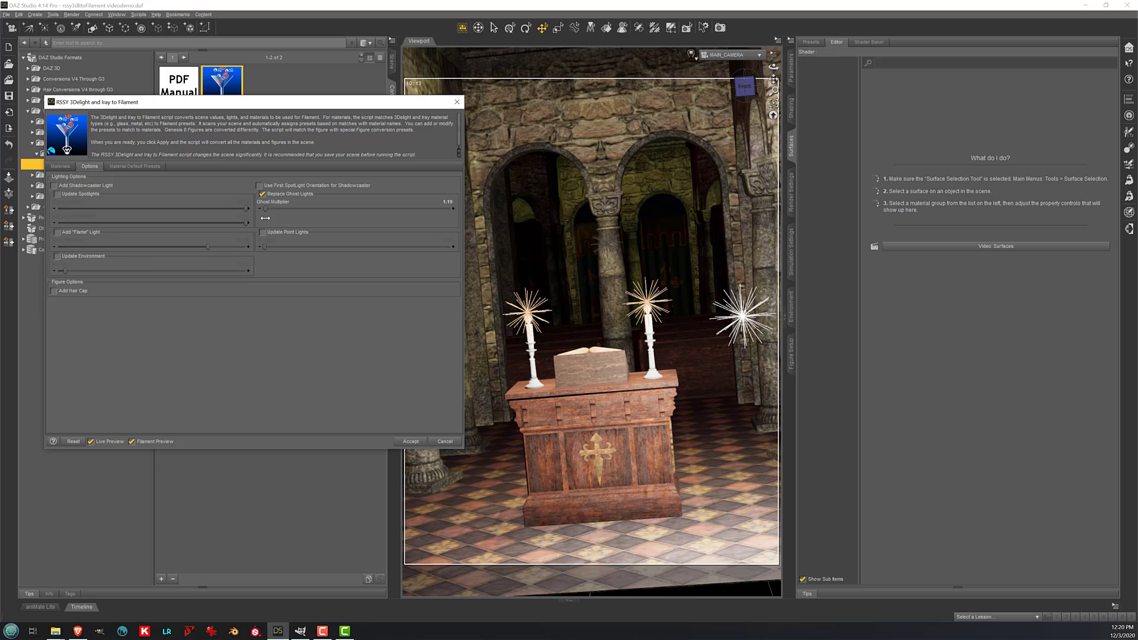
click(449, 201)
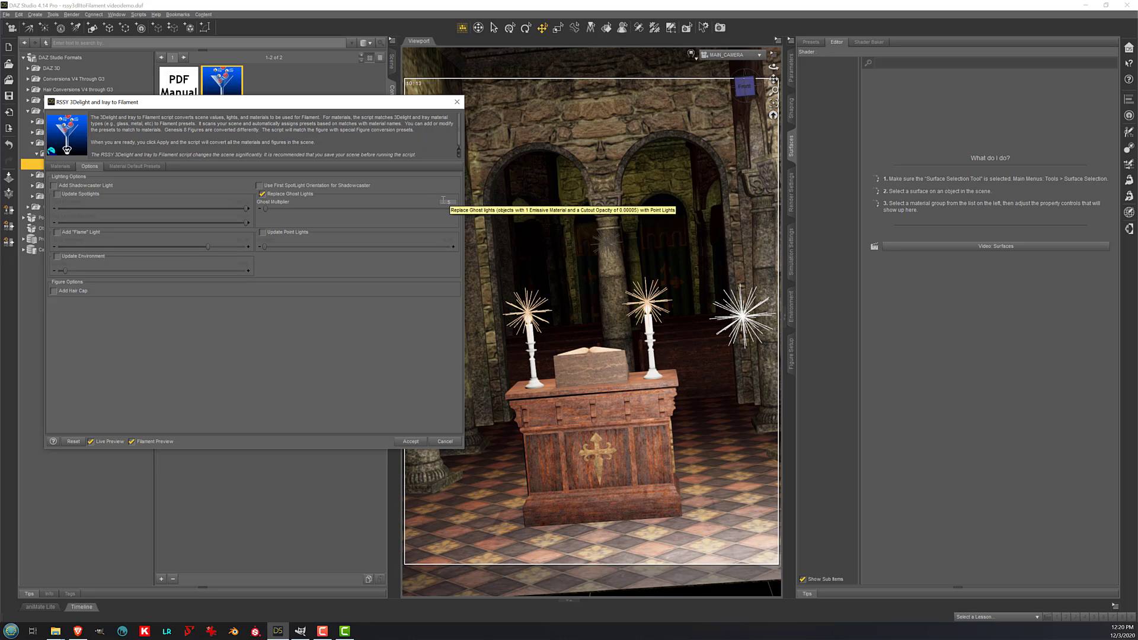
text(.5)
key(Tab)
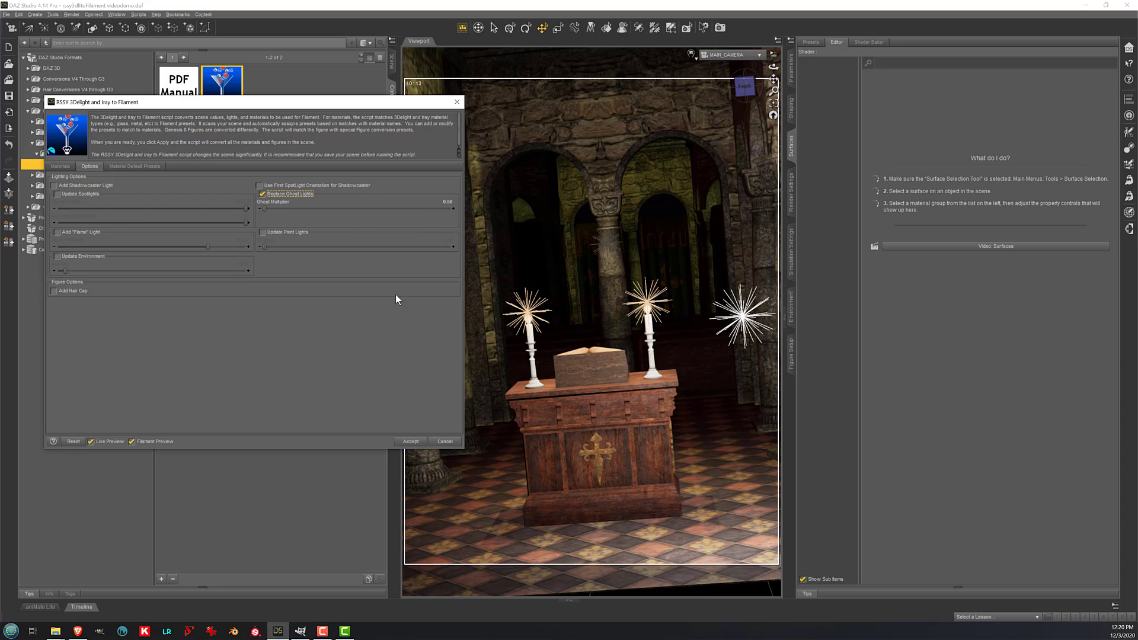
click(410, 441)
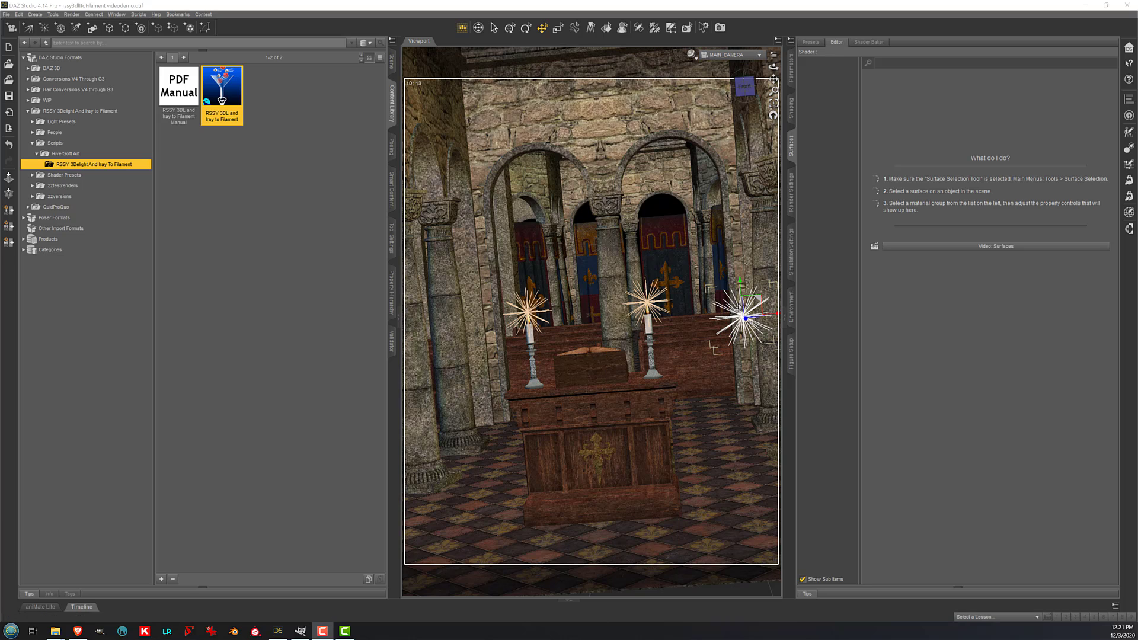
Step: Switch the viewport draw style to Filament (PBR) and show the scene's object list to check the converted ghost light
click(695, 55)
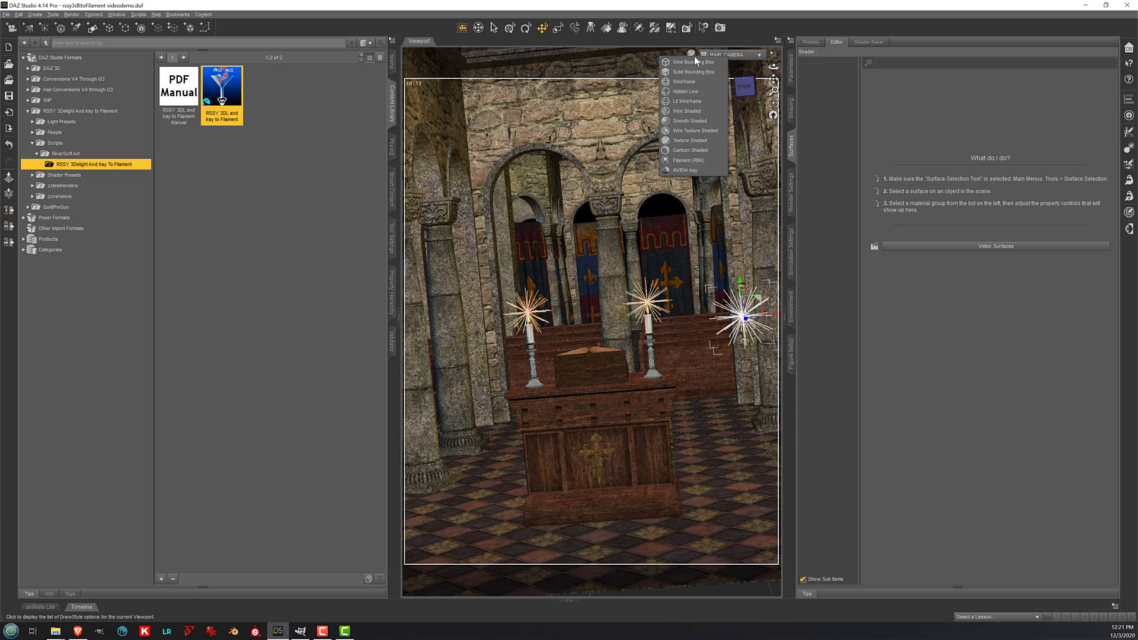
click(709, 161)
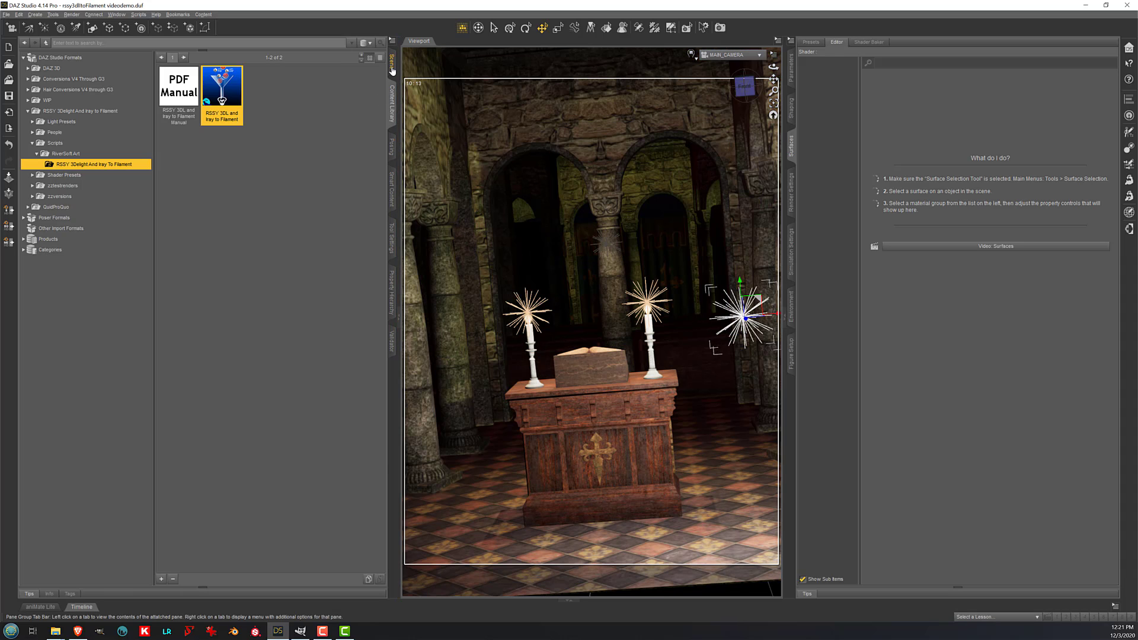
click(392, 62)
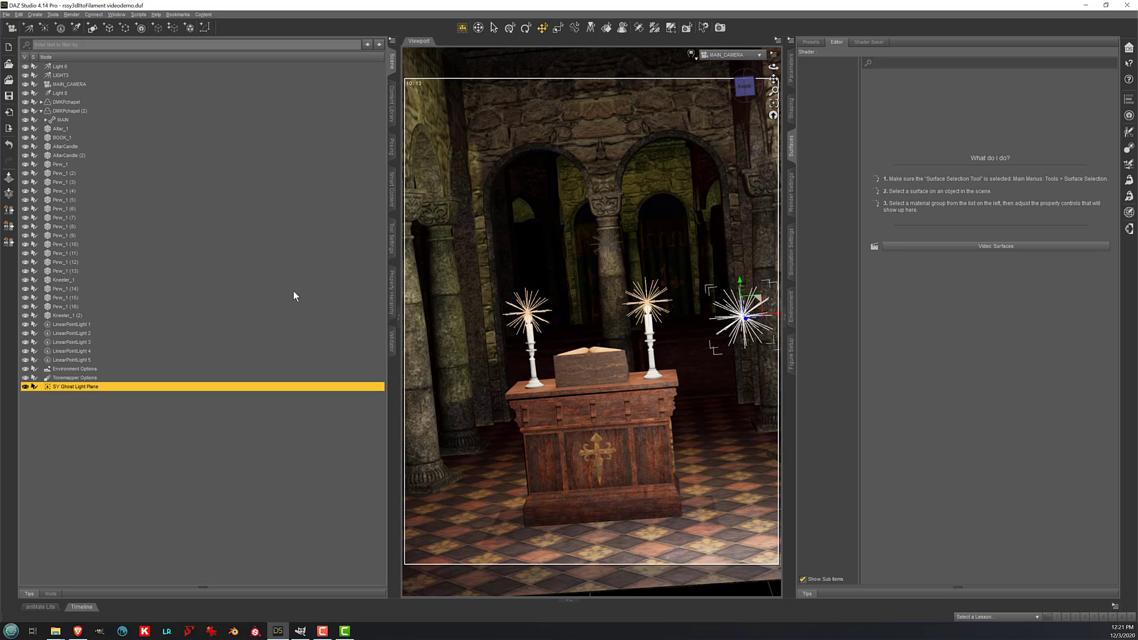